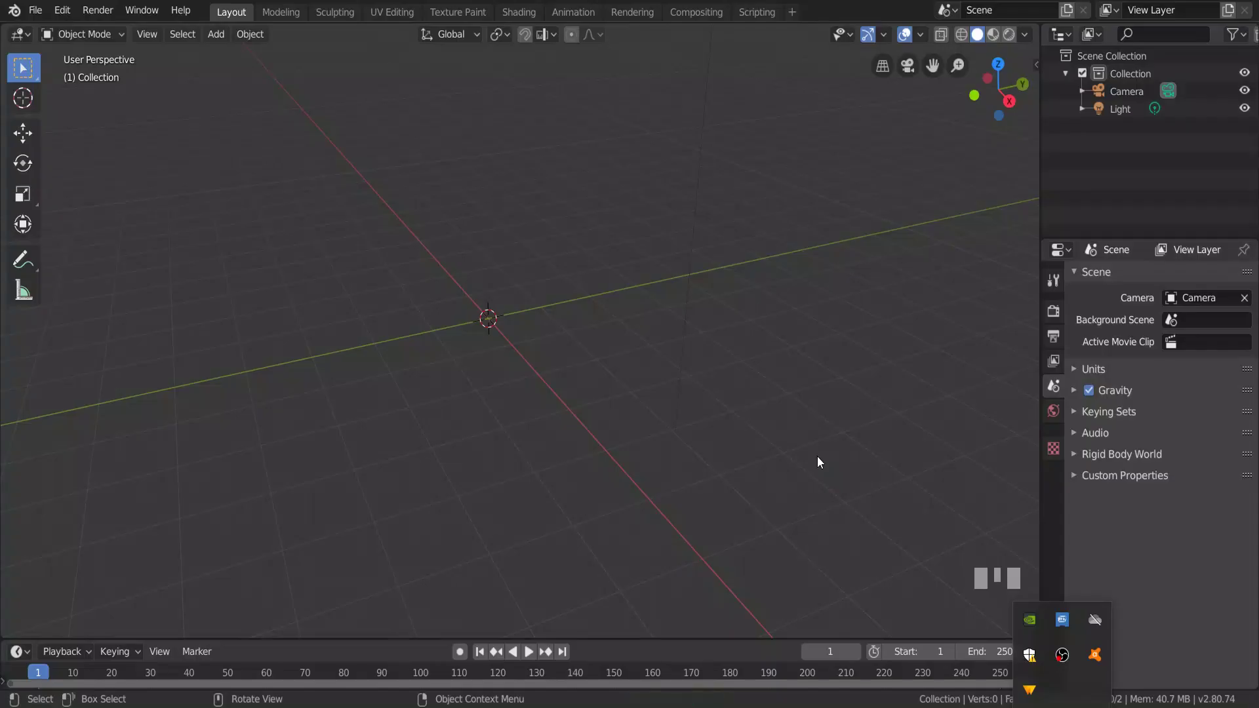
- Add a Suzanne monkey head mesh at the origin and orbit to view it head-on
click(816, 458)
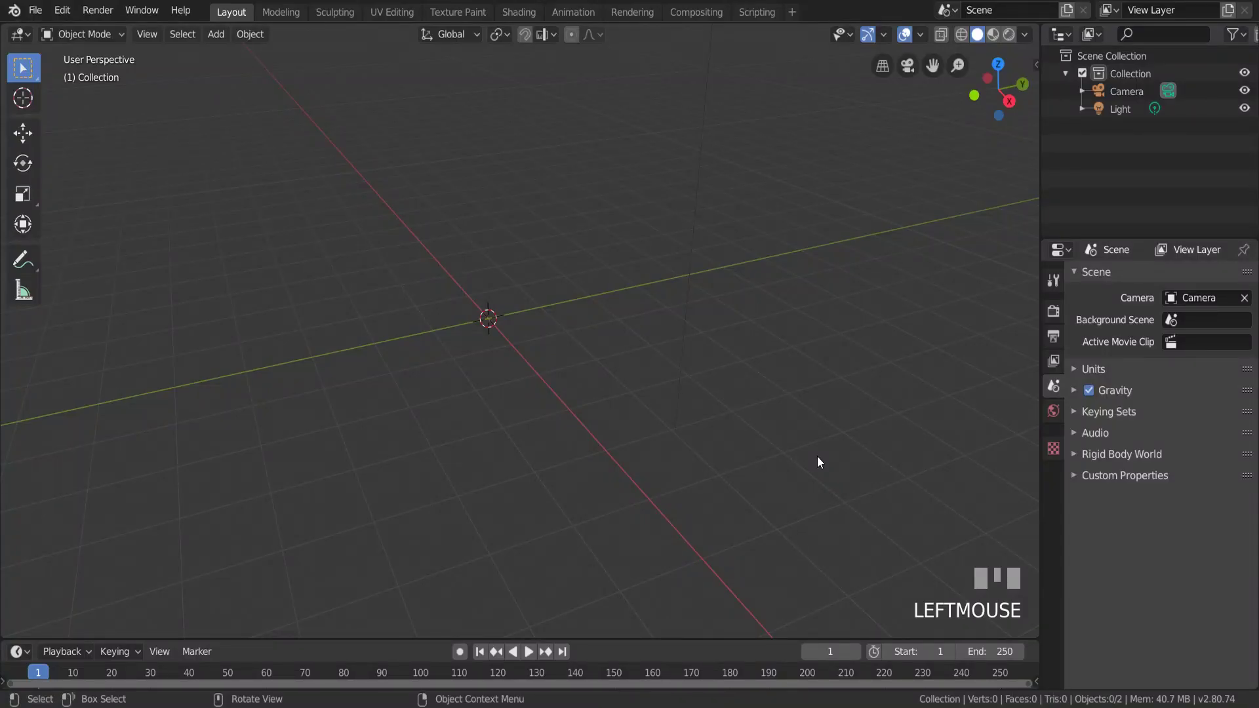
key(shift+a)
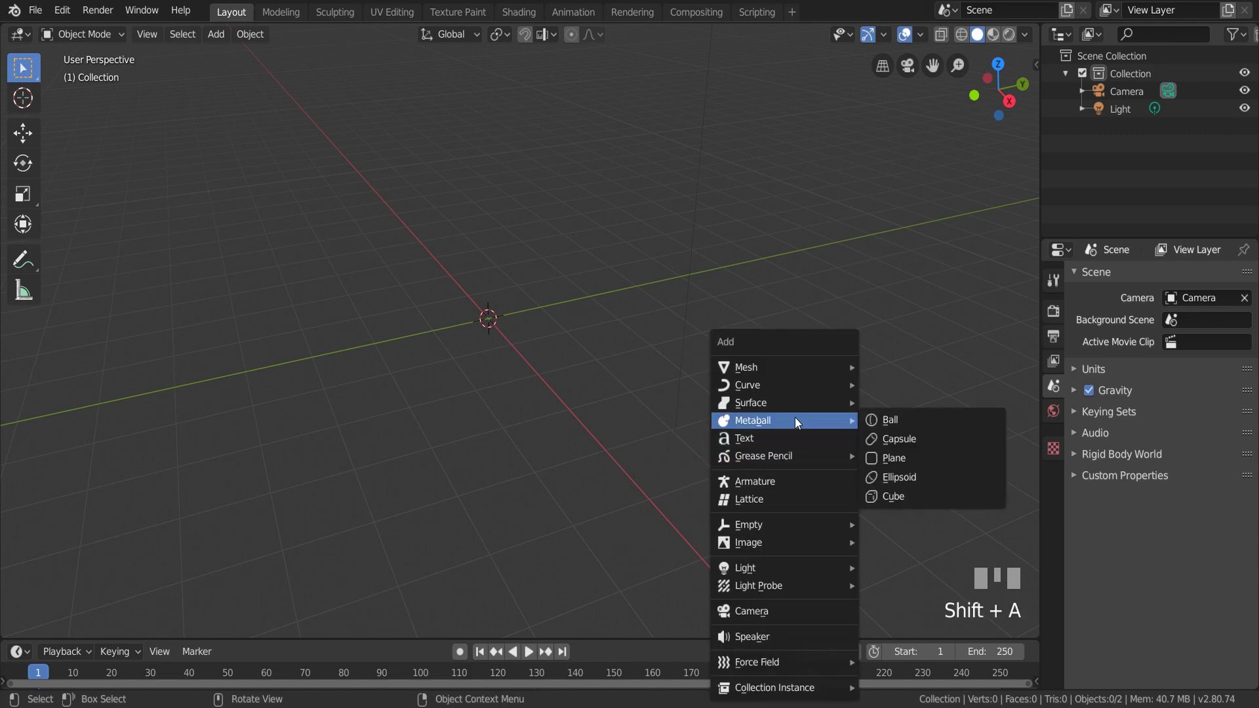
click(923, 537)
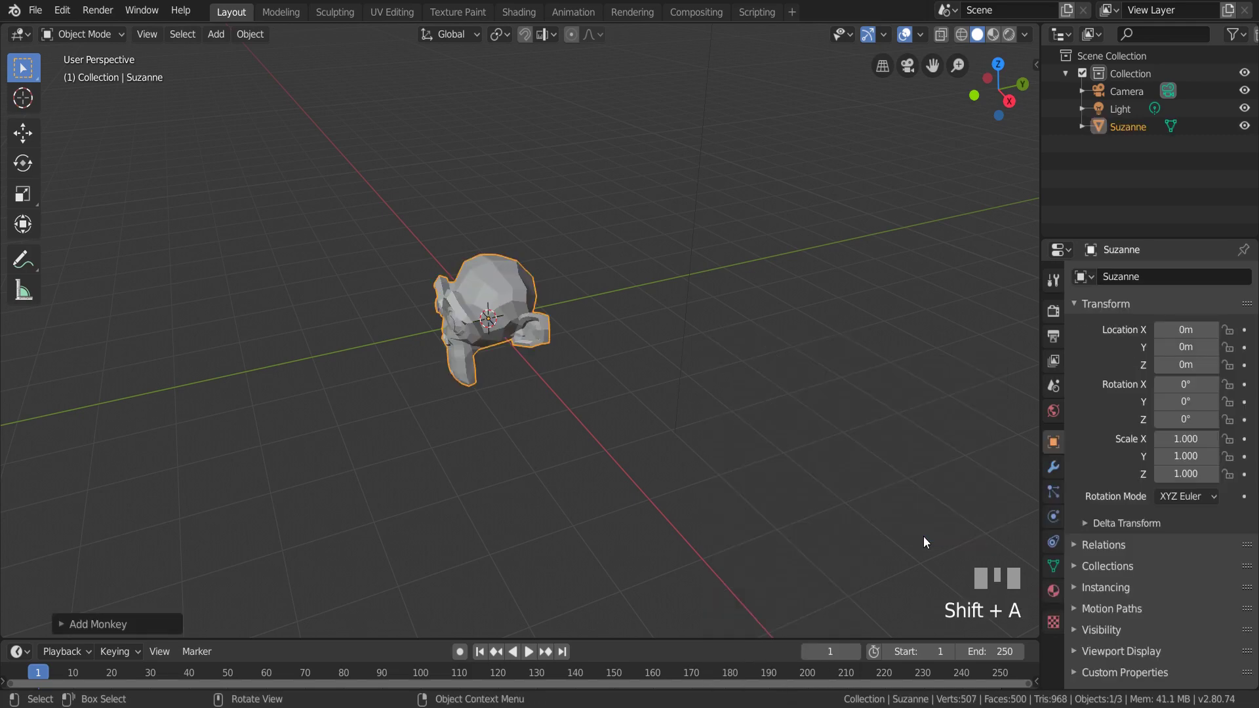
scroll(430, 261, up, 4)
scroll(563, 395, up, 2)
mouse_move(563, 394)
middle_down()
mouse_move(796, 320)
mouse_move(699, 317)
mouse_move(631, 351)
mouse_move(667, 349)
middle_up()
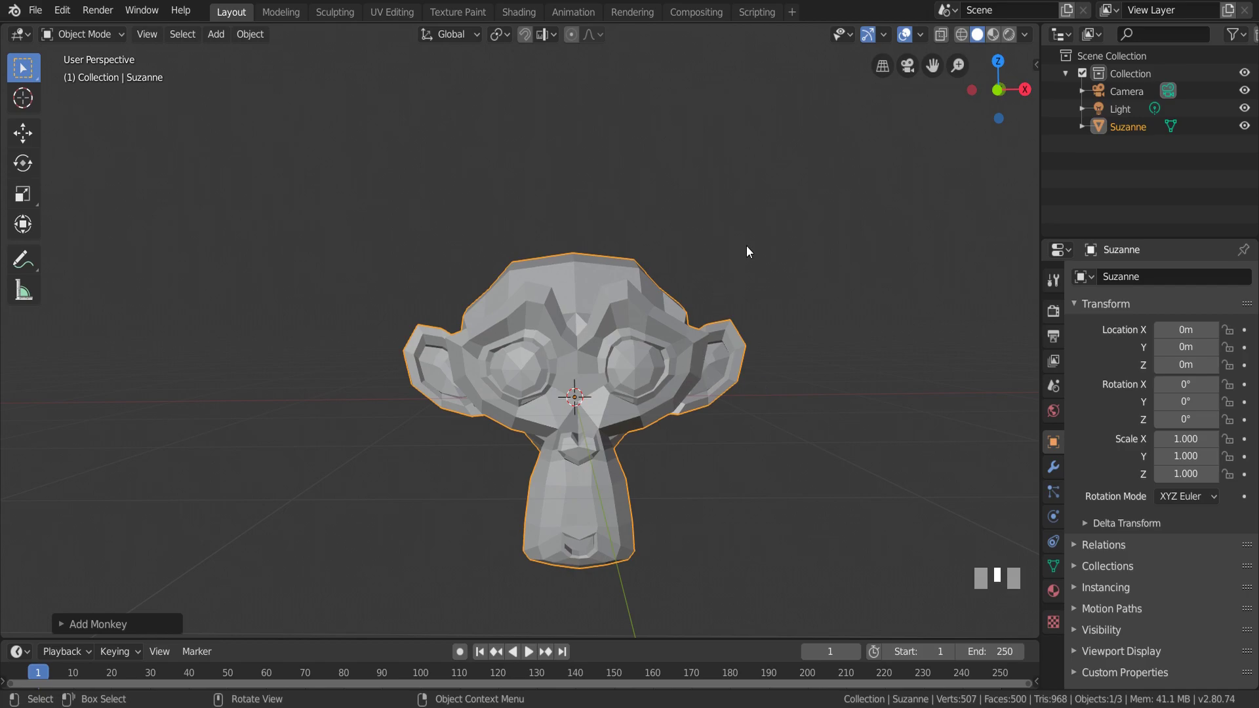
- In Edit Mode with wireframe shading and face select, box-select Suzanne's upper 330 faces
key(Tab)
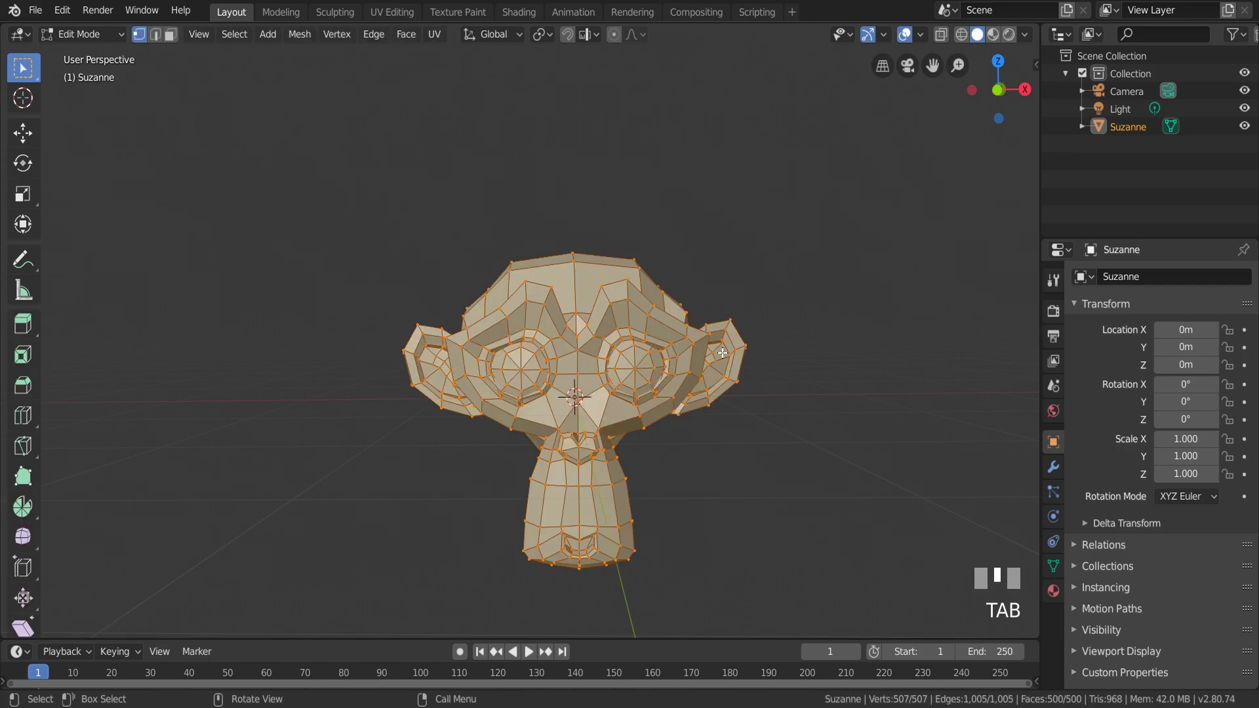
key(z)
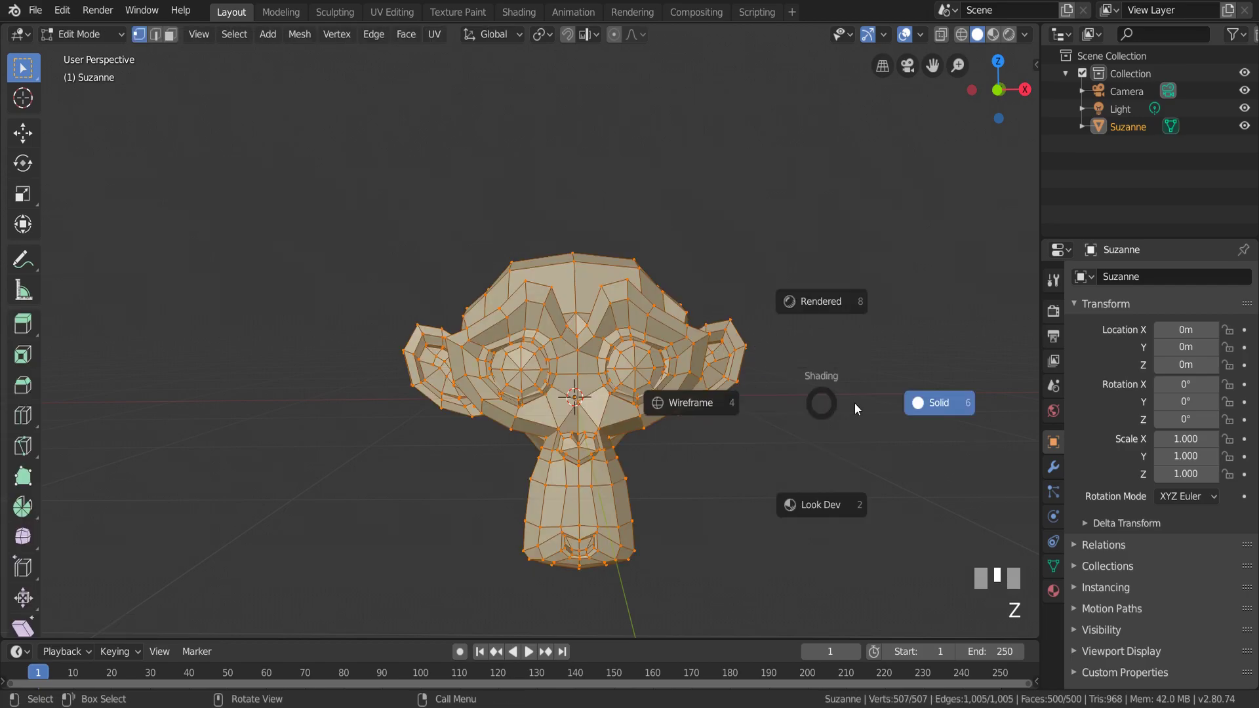
click(691, 401)
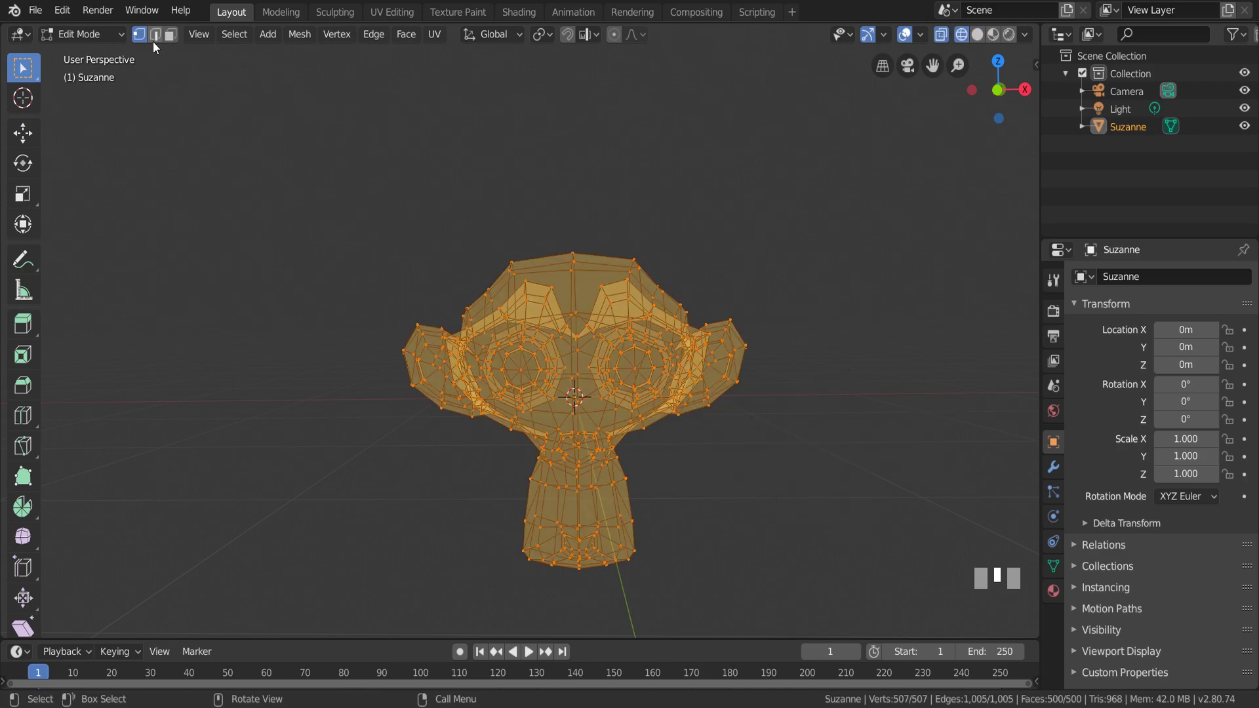
click(169, 34)
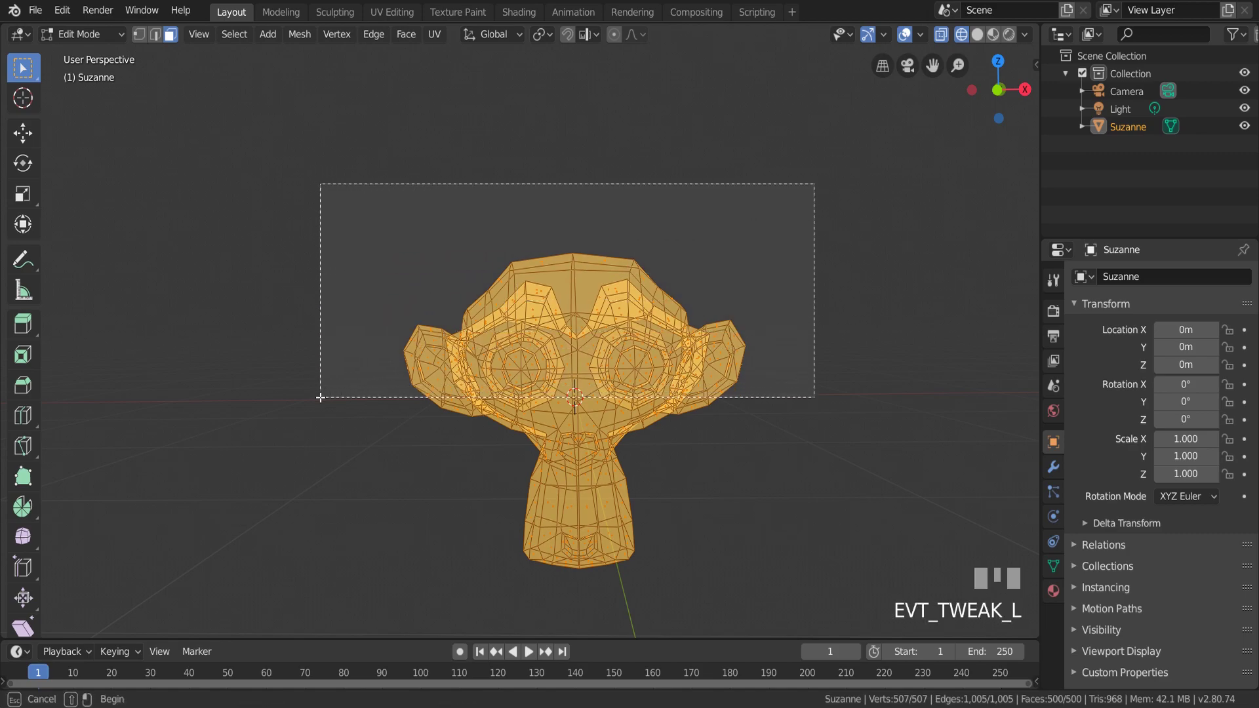
drag(813, 184, 319, 397)
mouse_move(661, 495)
middle_down()
mouse_move(590, 513)
mouse_move(661, 520)
mouse_move(719, 469)
mouse_move(654, 508)
middle_up()
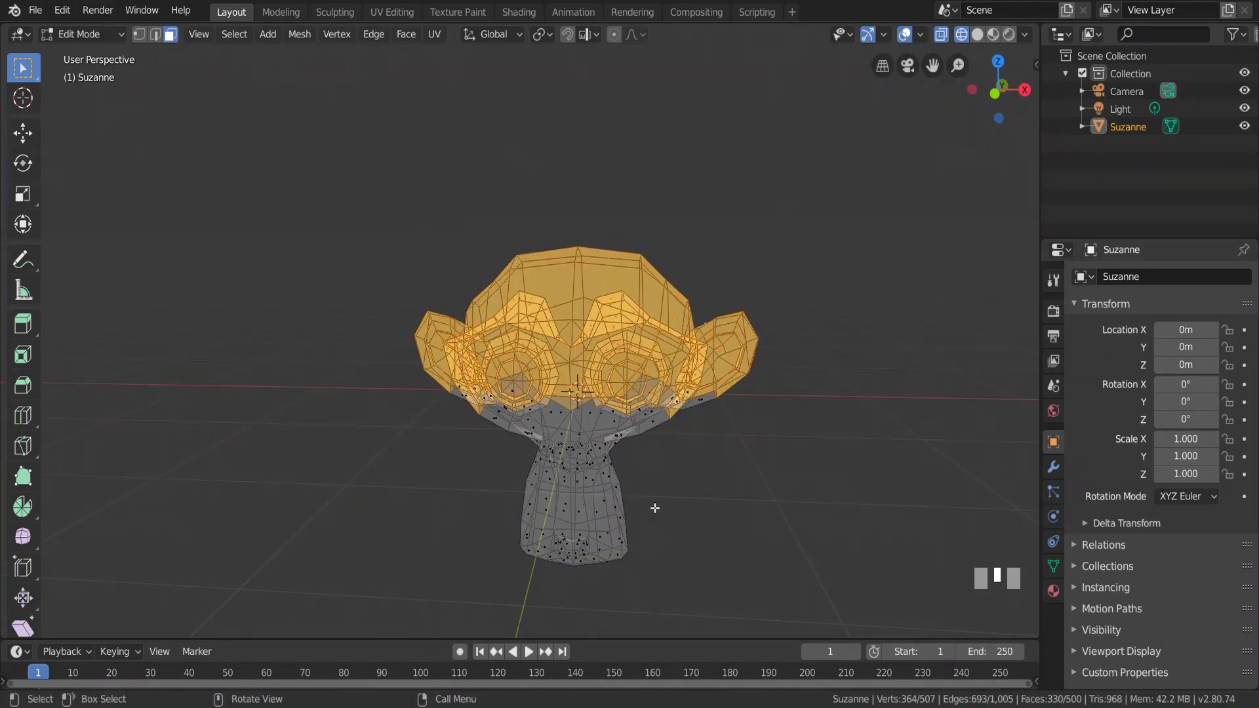
- Separate the selected faces into Suzanne.001 via P > Selection, then return to Object Mode
key(p)
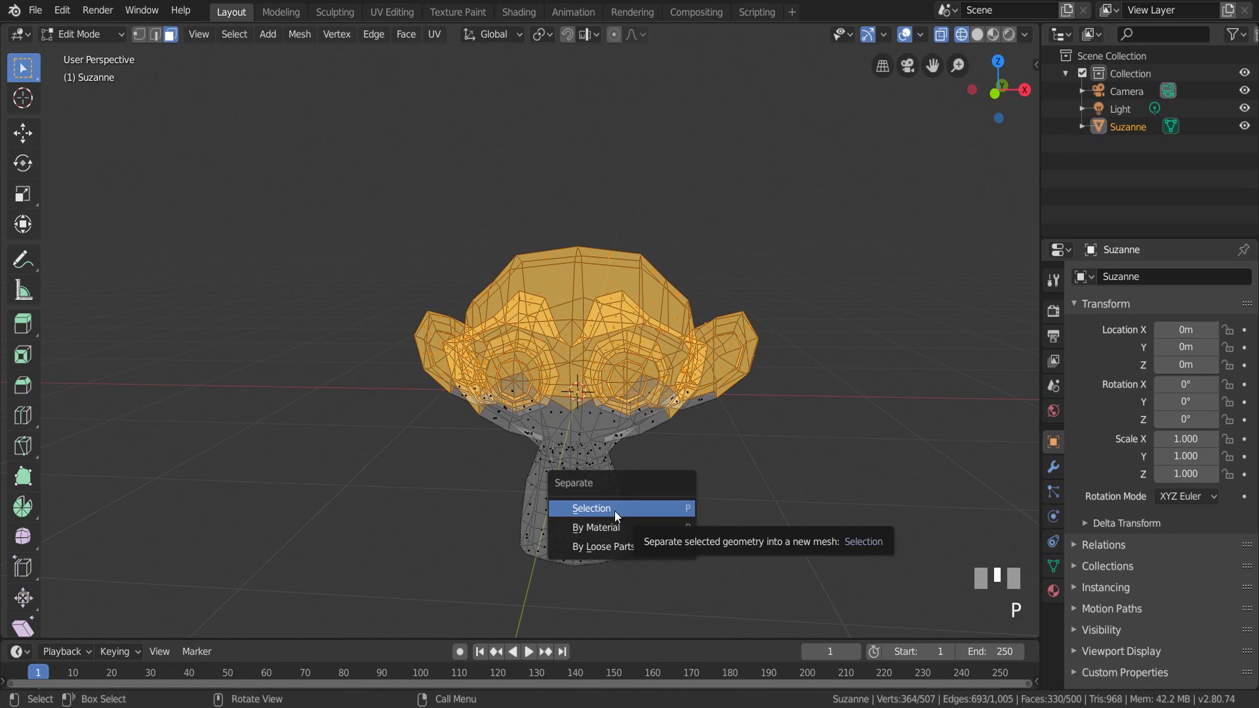
click(615, 510)
scroll(687, 462, down, 1)
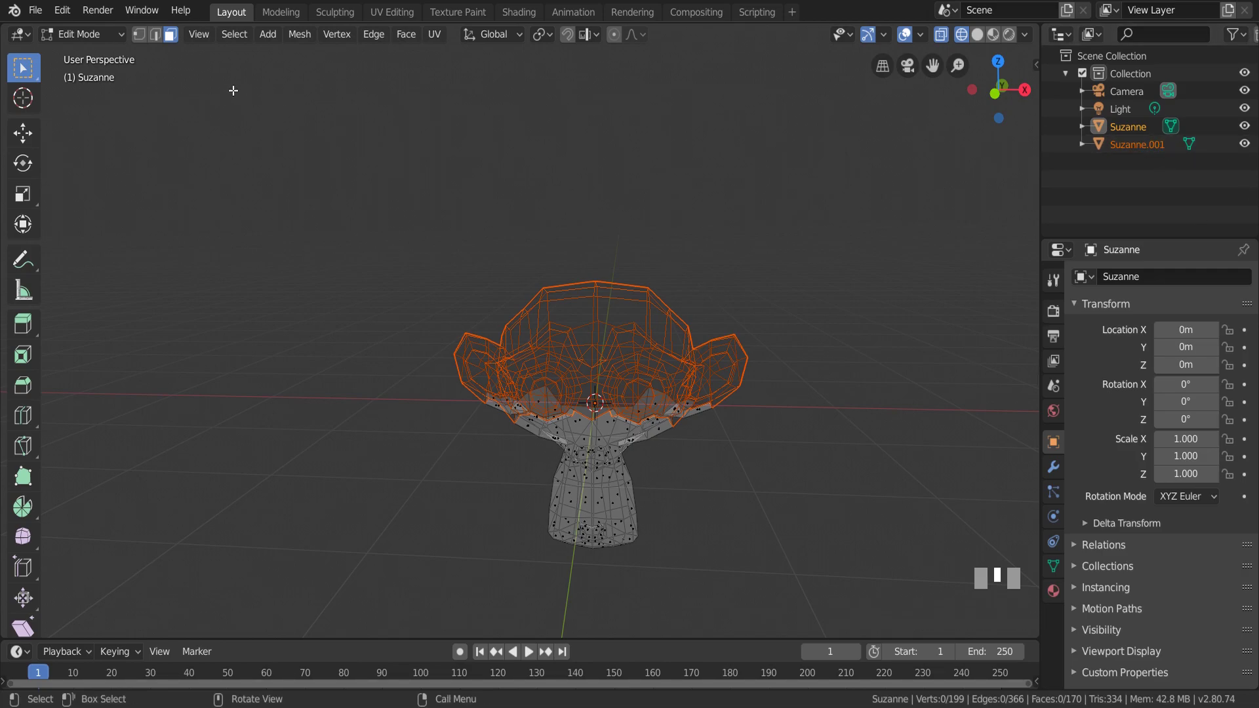
click(103, 34)
click(105, 56)
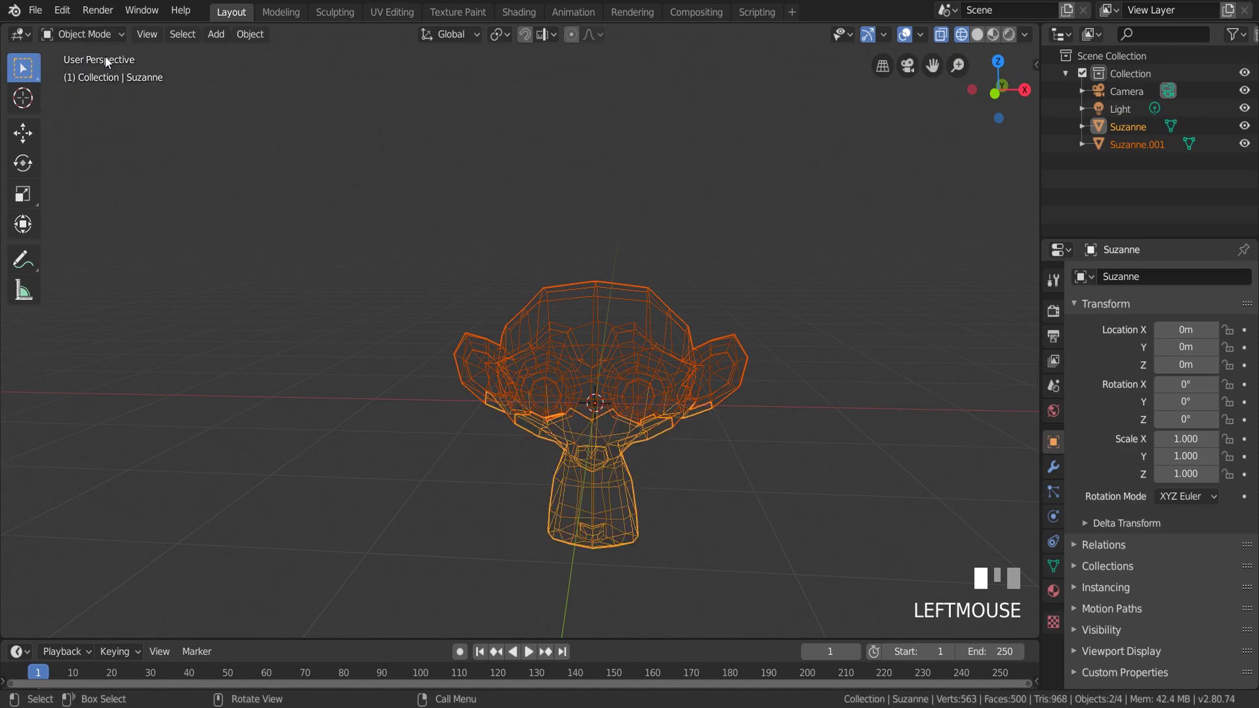
- Restore solid shading and move Suzanne.001 up above the lower half
key(z)
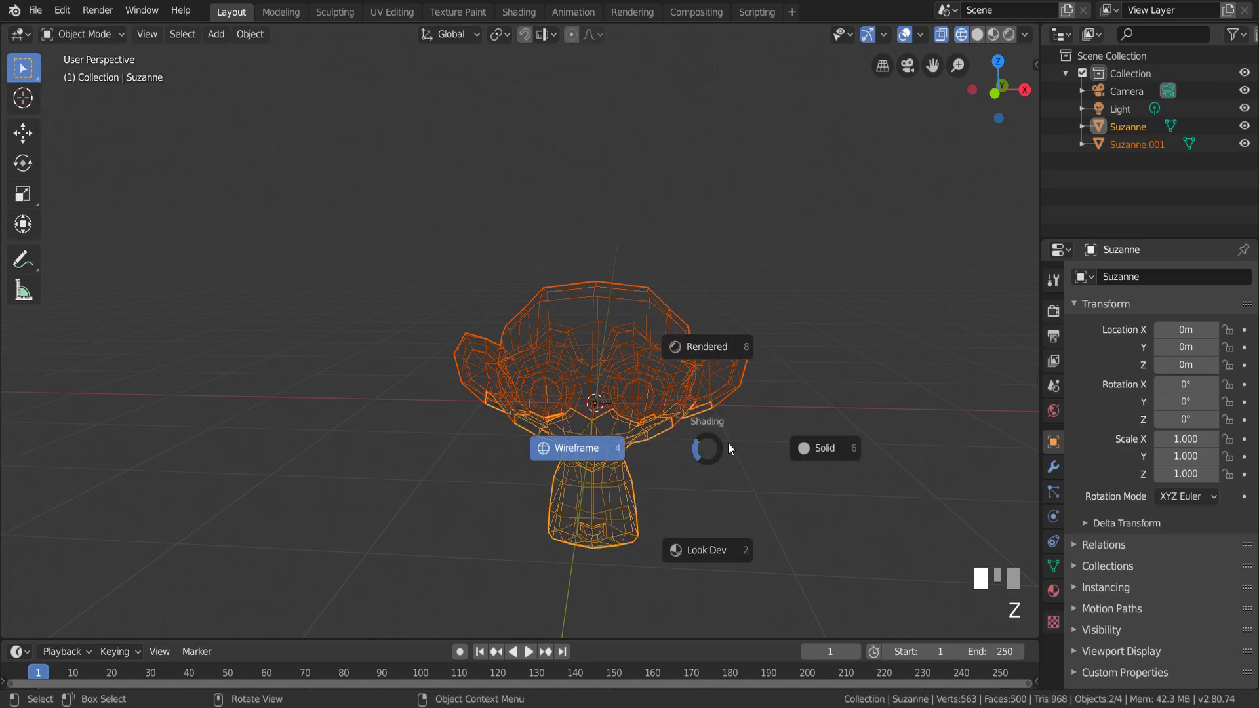
click(822, 450)
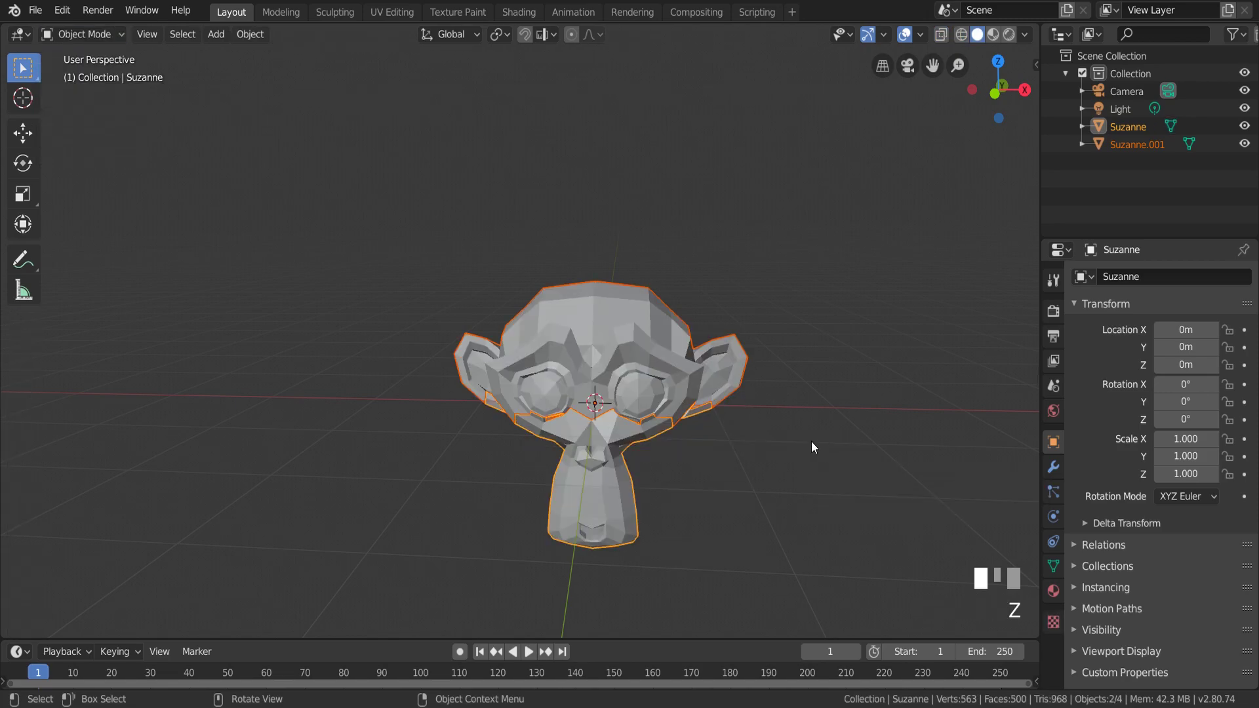
click(639, 374)
key(g)
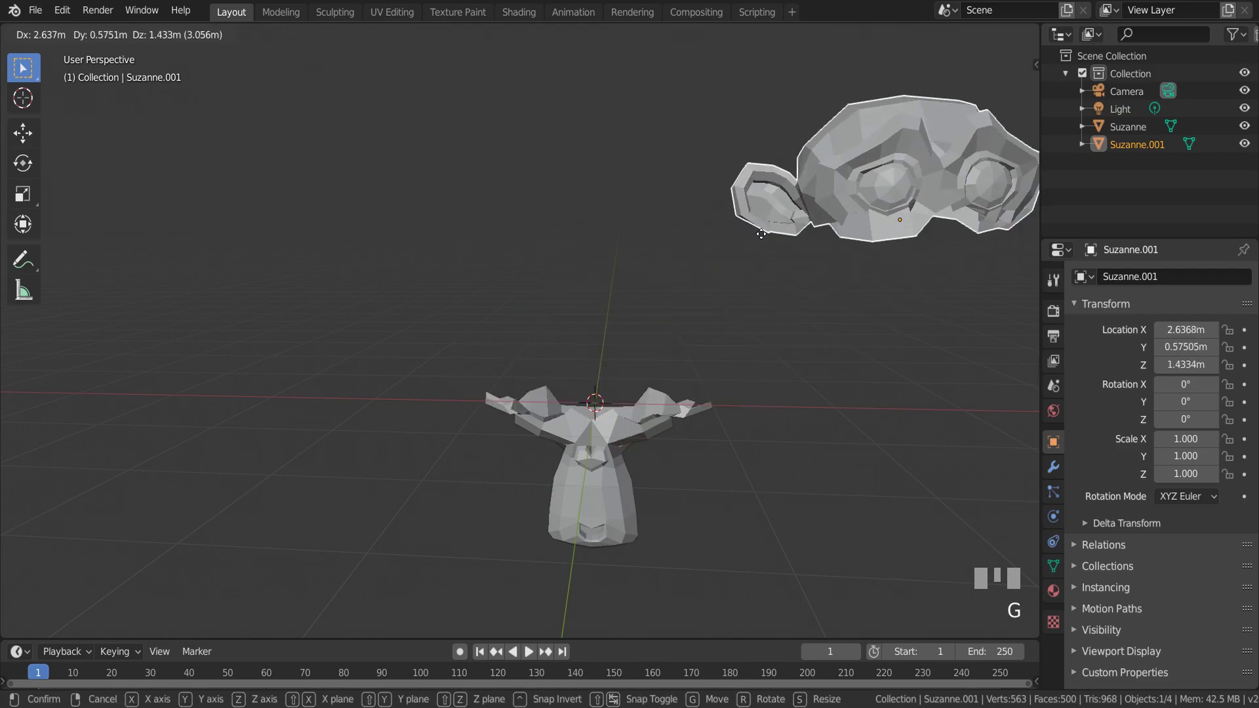
click(831, 253)
middle_drag(831, 252, 693, 391)
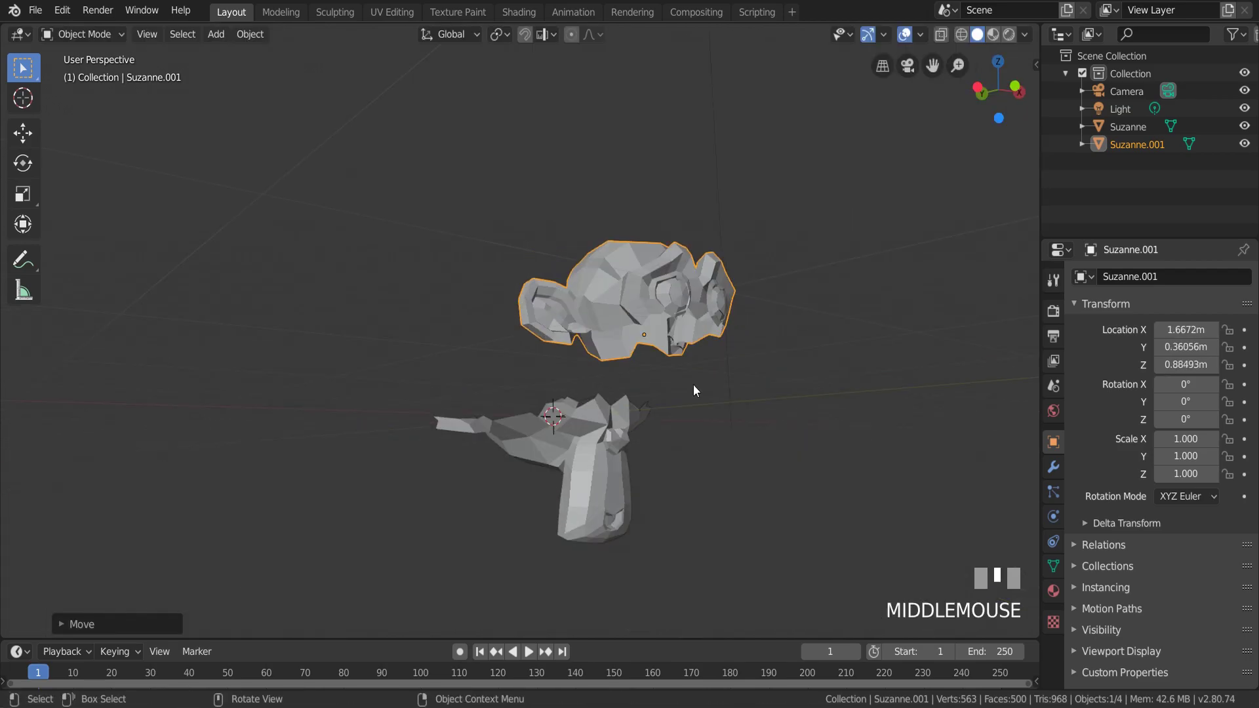
- Switch the selection back and forth between Suzanne and Suzanne.001 in the Outliner
click(621, 436)
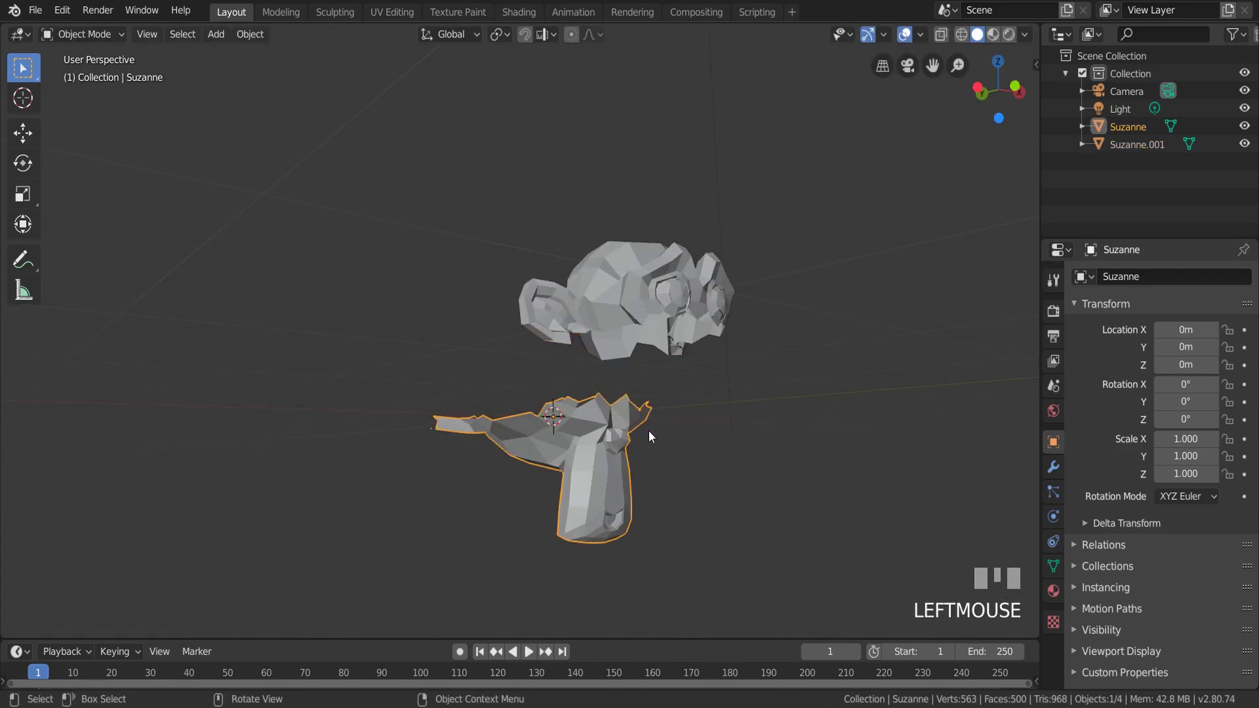
click(1142, 145)
click(1132, 145)
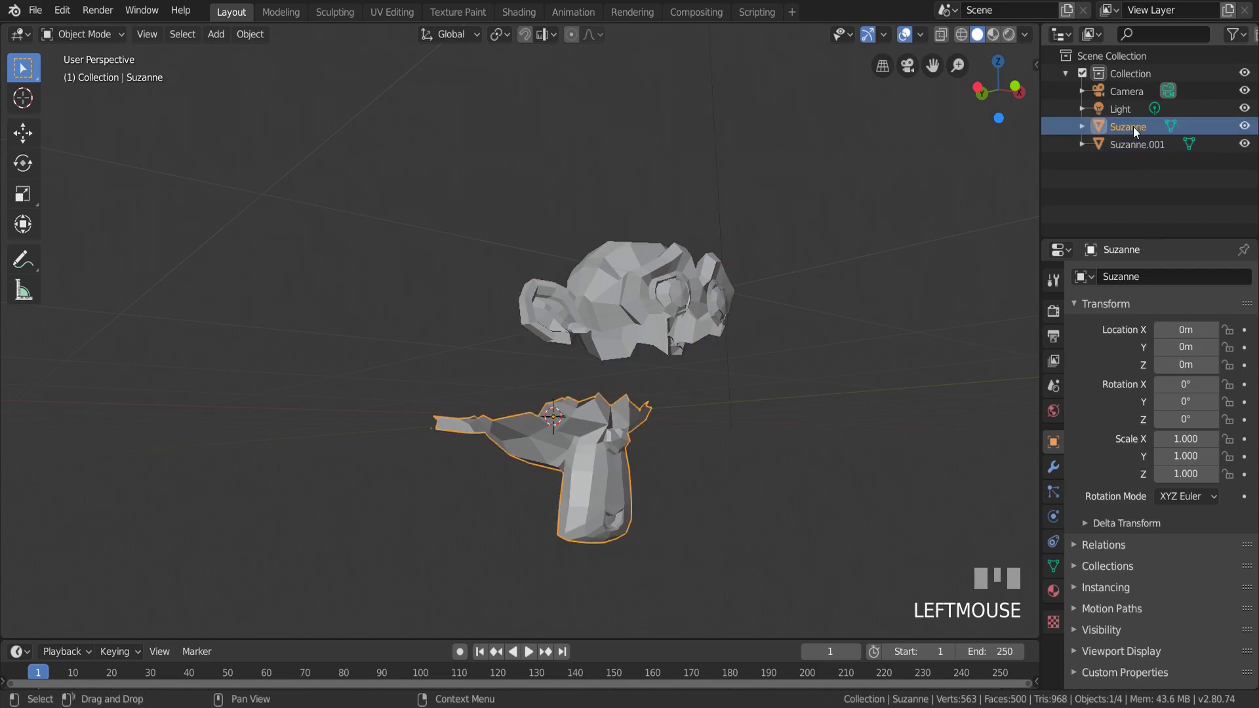
click(1121, 146)
middle_drag(715, 340, 759, 357)
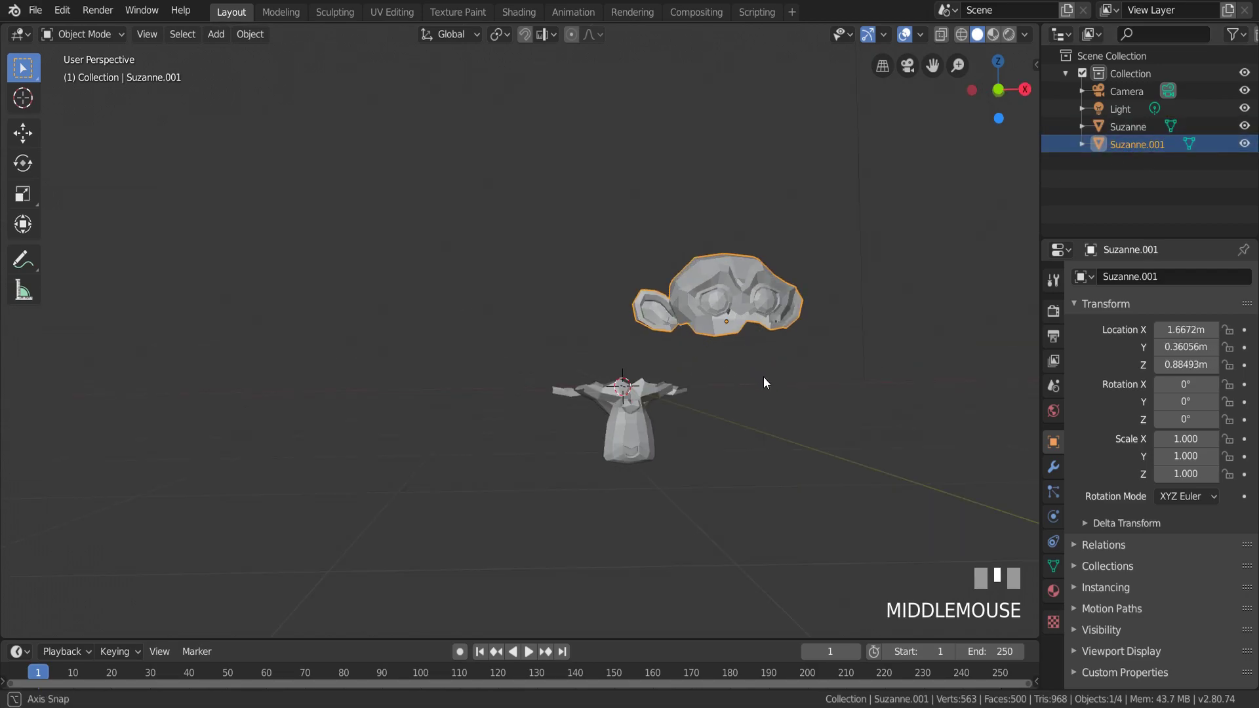
scroll(777, 359, up, 2)
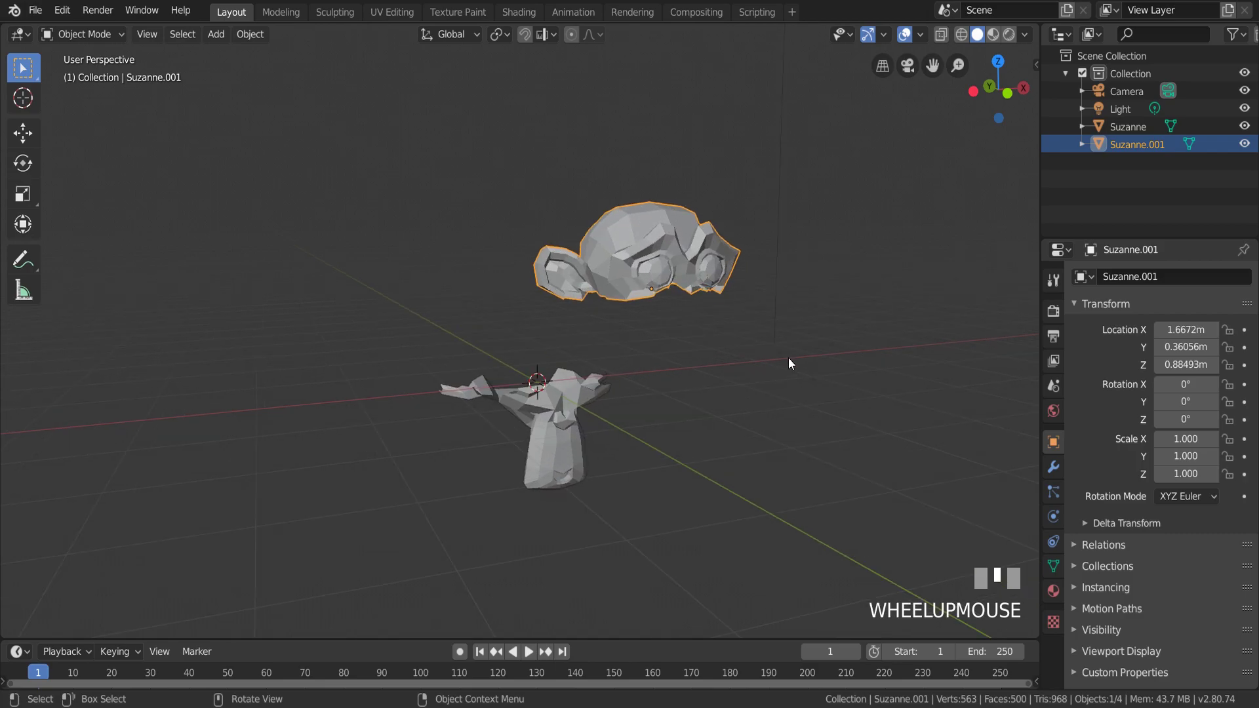
- Add a cube and slide it along X to sit beside the monkey pieces
key(shift+a)
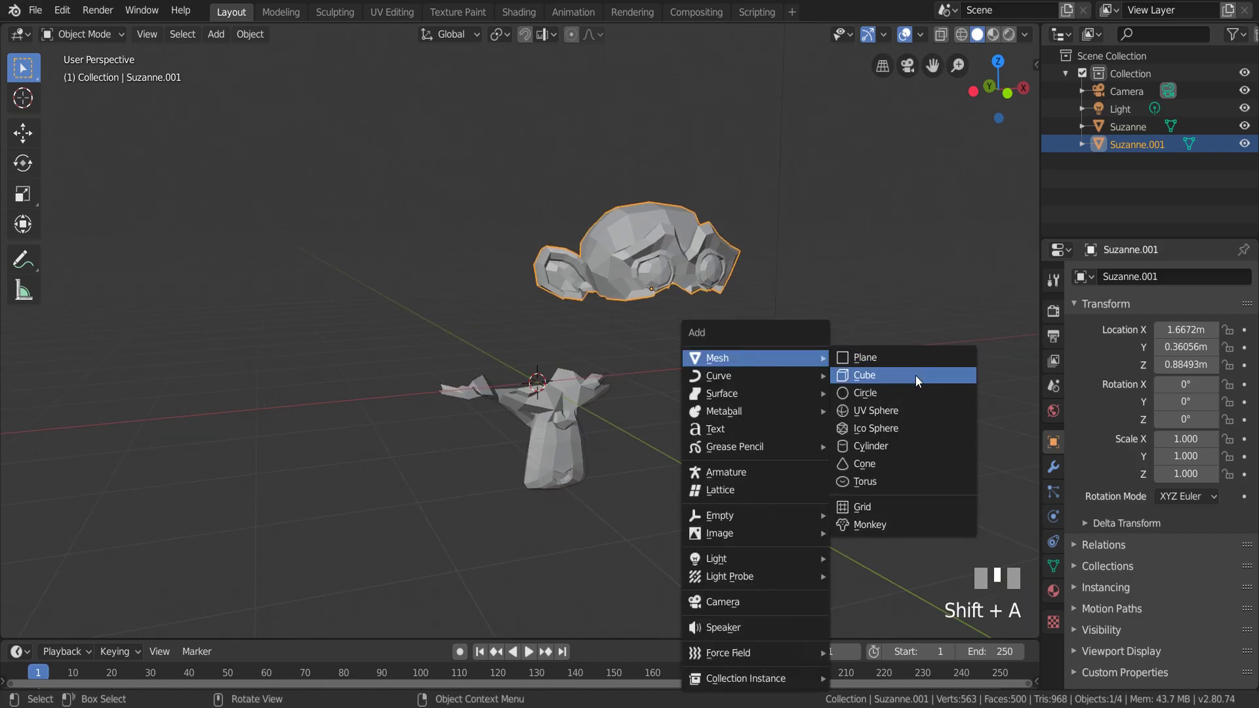
click(916, 374)
mouse_move(774, 380)
middle_down()
mouse_move(666, 368)
mouse_move(679, 331)
mouse_move(707, 376)
middle_up()
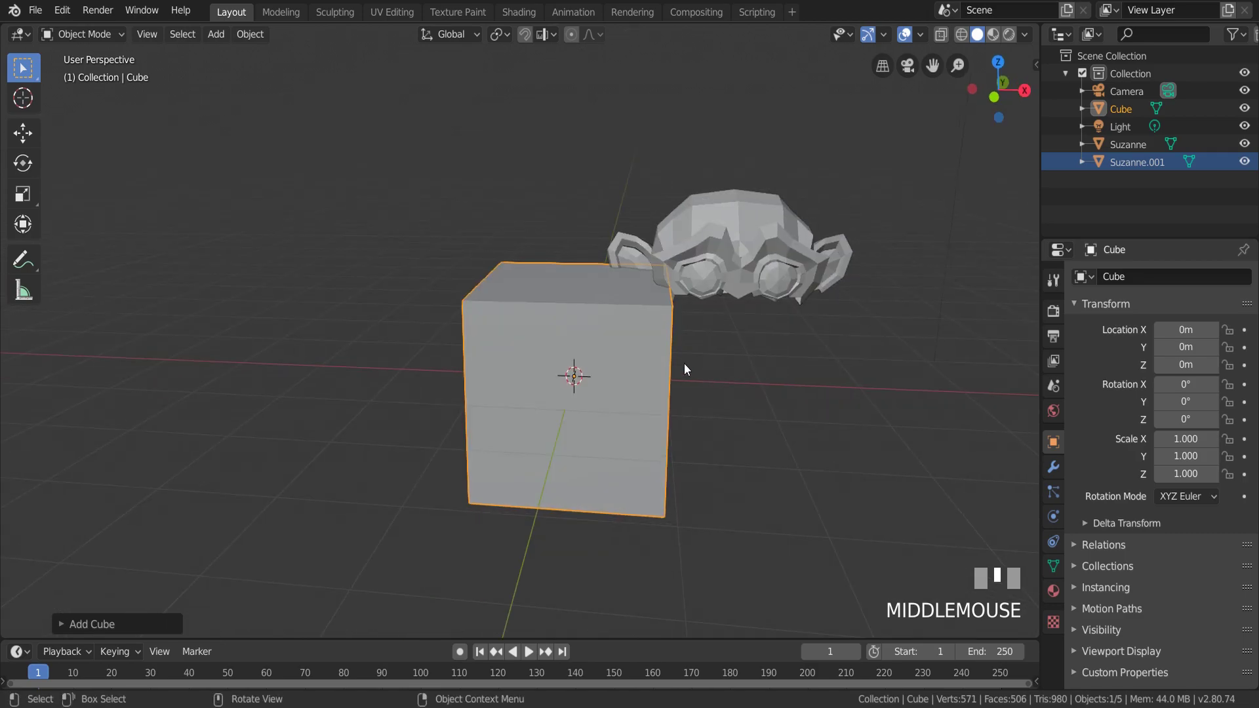
key(g)
key(x)
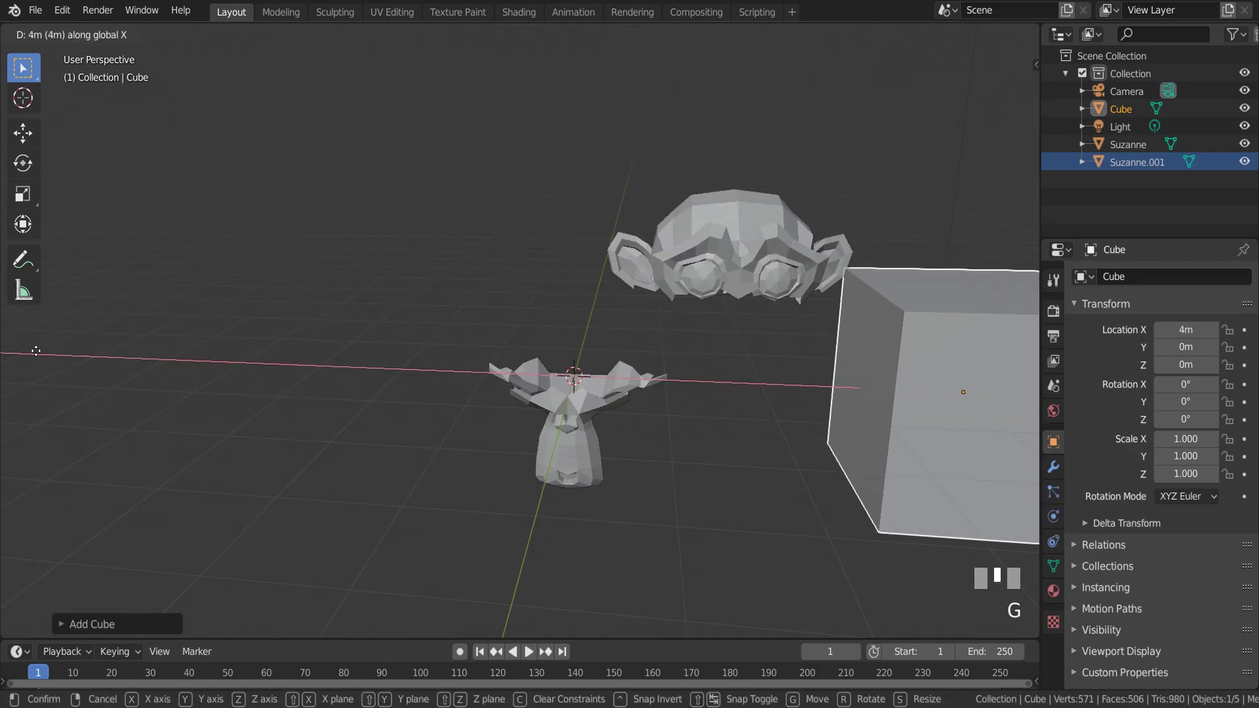
click(1022, 354)
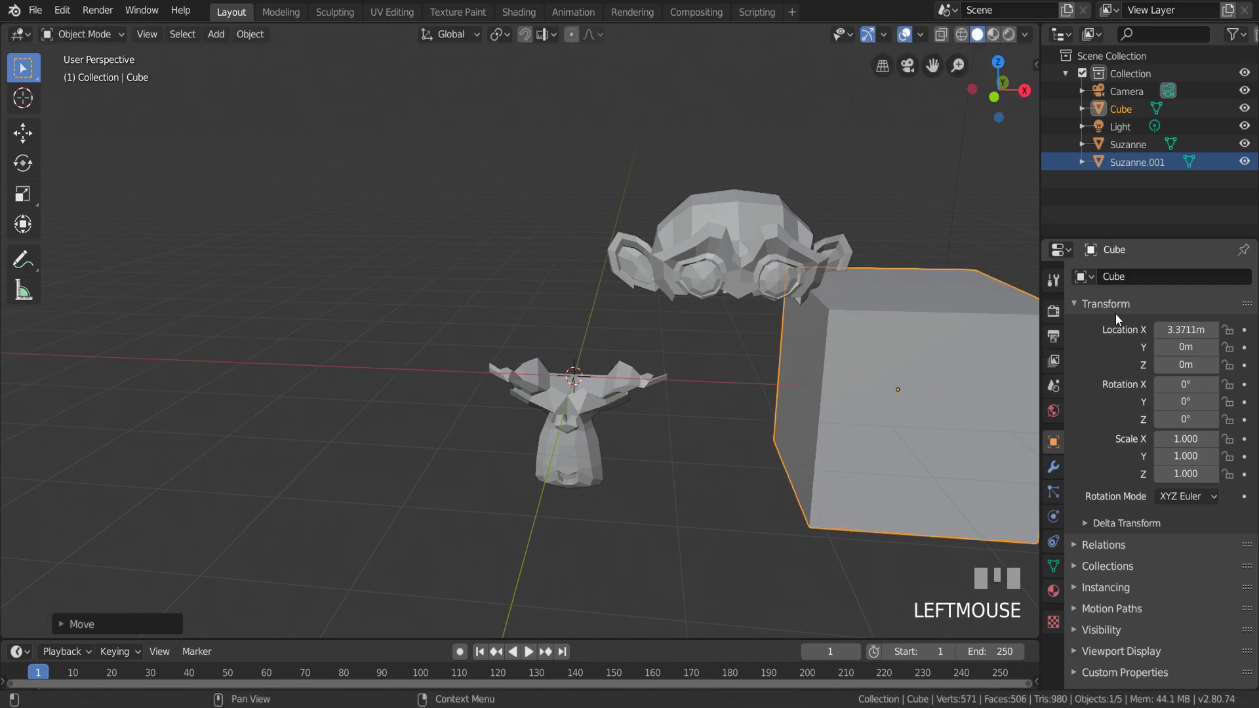
drag(932, 65, 747, 39)
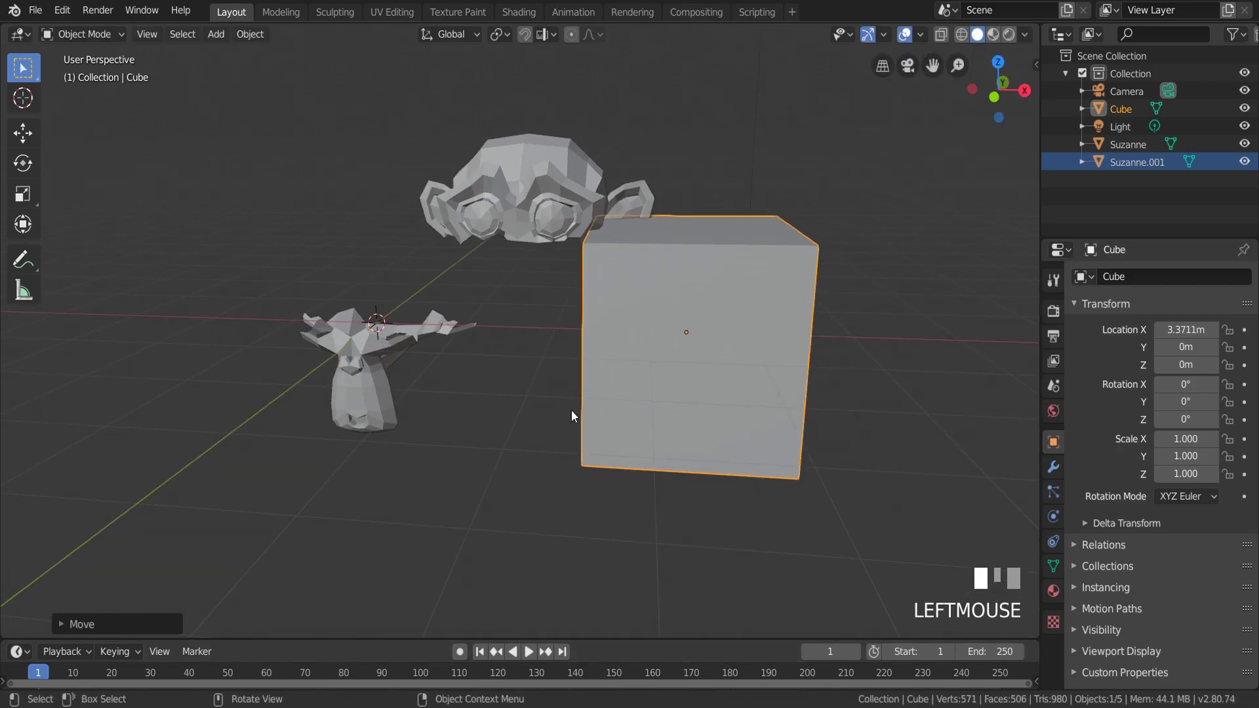
click(536, 177)
middle_drag(537, 178, 597, 212)
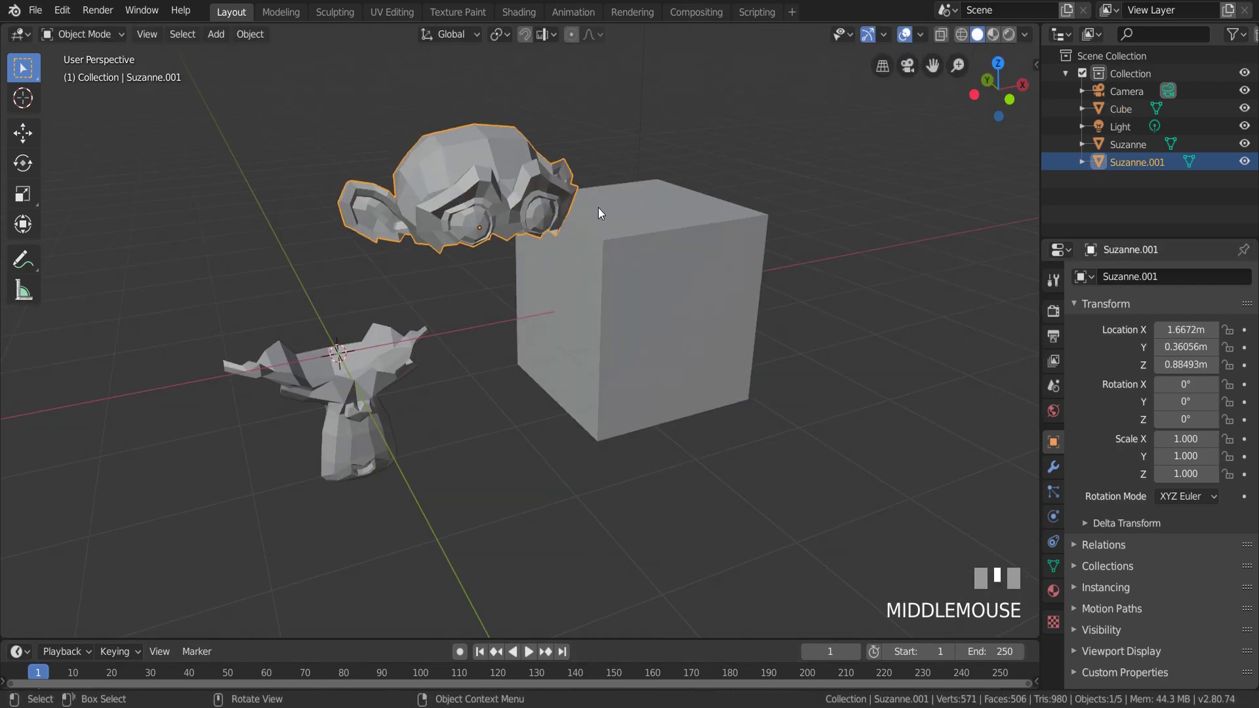
- Slide Suzanne.001 along X onto the cube, then adjust it along Y
key(g)
key(x)
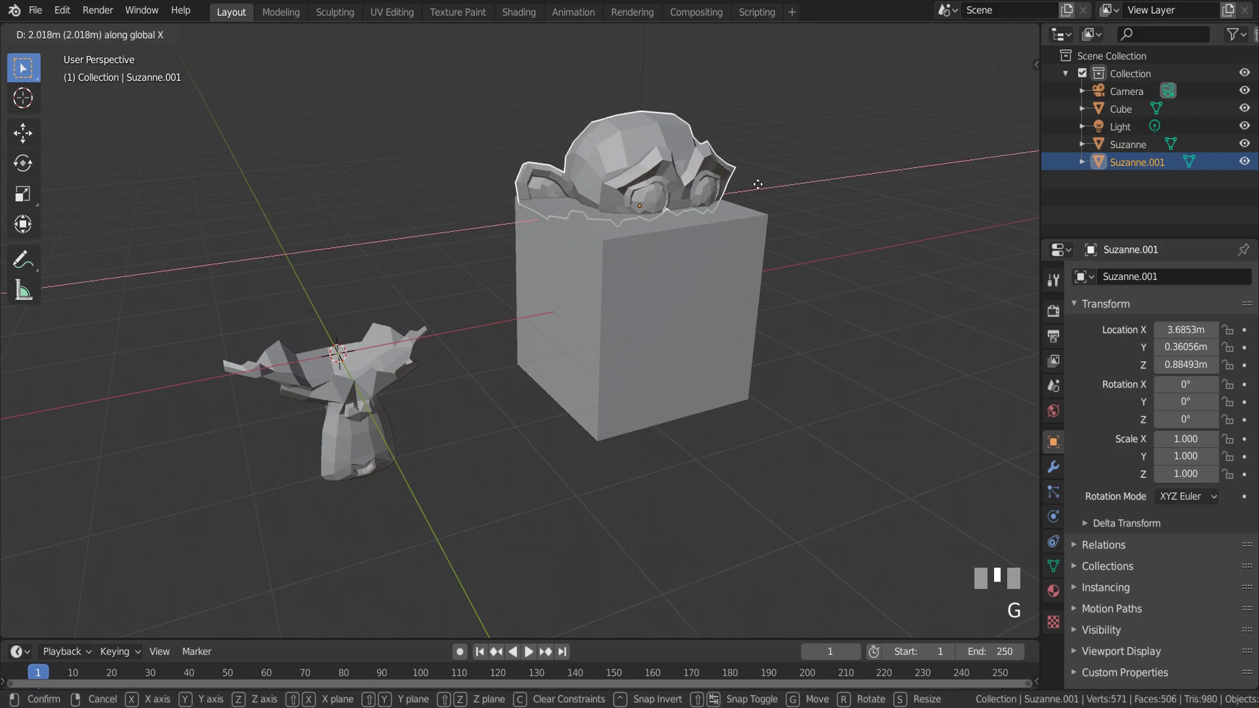
click(753, 187)
mouse_move(752, 187)
middle_down()
mouse_move(685, 156)
mouse_move(589, 247)
mouse_move(548, 204)
mouse_move(674, 284)
mouse_move(806, 337)
middle_up()
key(g)
key(y)
click(689, 290)
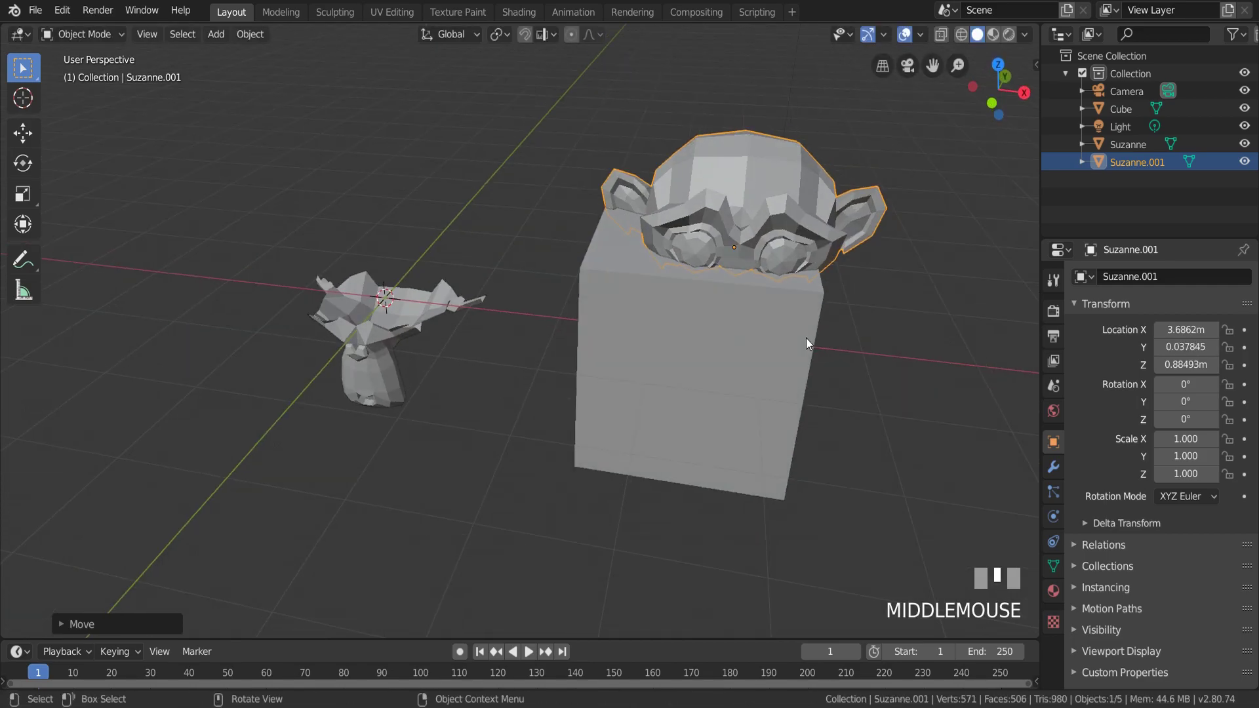
- Nudge Suzanne.001 along X and raise it along Z so it peeks above the cube
key(g)
key(x)
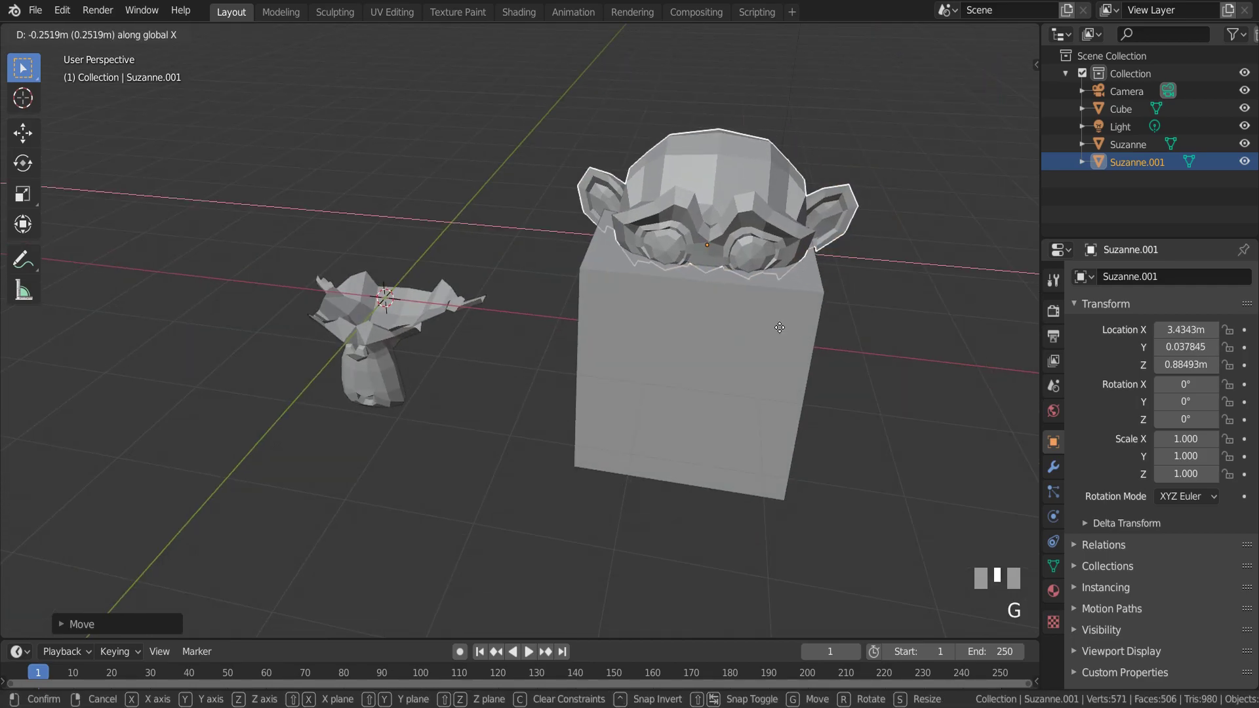
click(781, 327)
mouse_move(782, 327)
middle_down()
mouse_move(821, 245)
mouse_move(812, 258)
middle_up()
key(g)
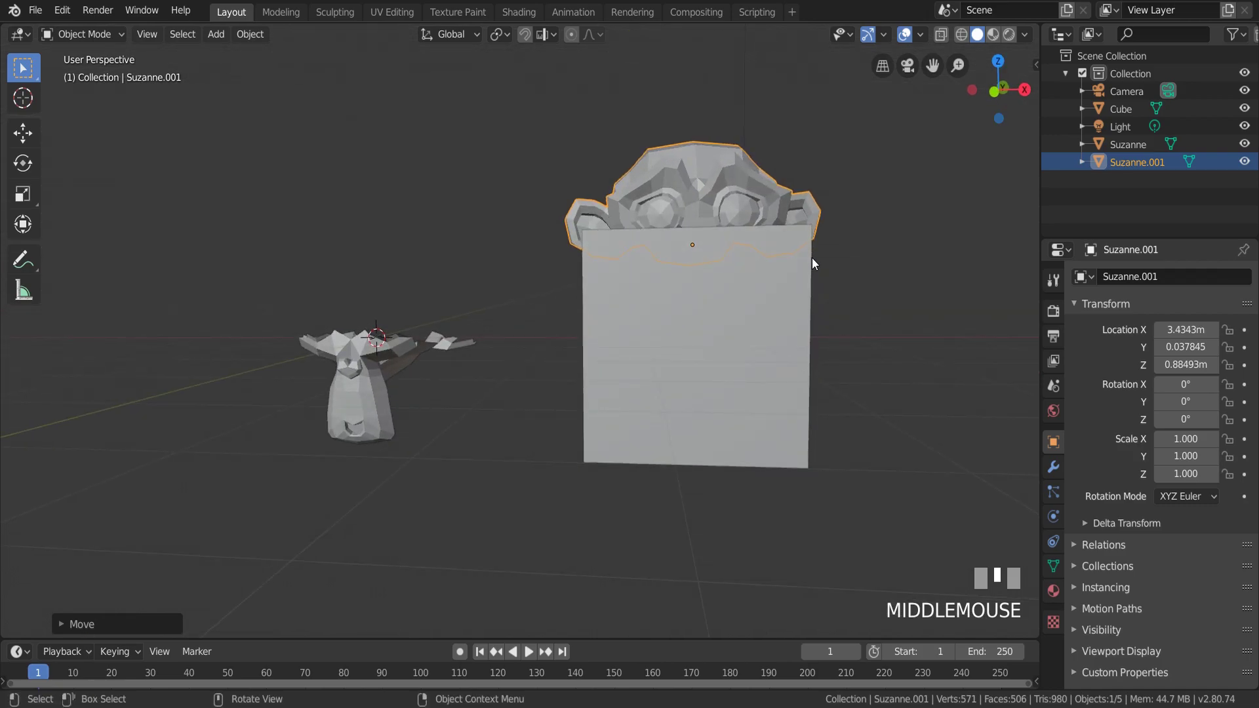
key(z)
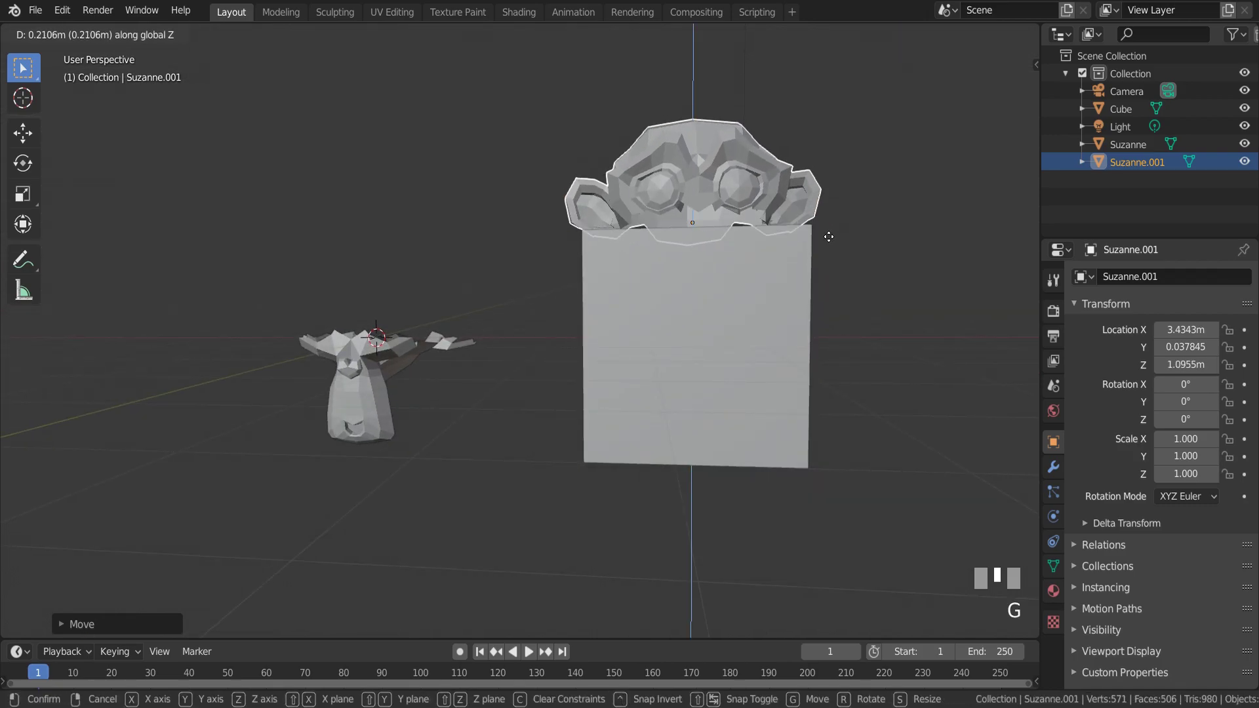
click(829, 238)
mouse_move(830, 237)
middle_down()
mouse_move(839, 263)
mouse_move(760, 172)
middle_up()
middle_drag(748, 330, 787, 304)
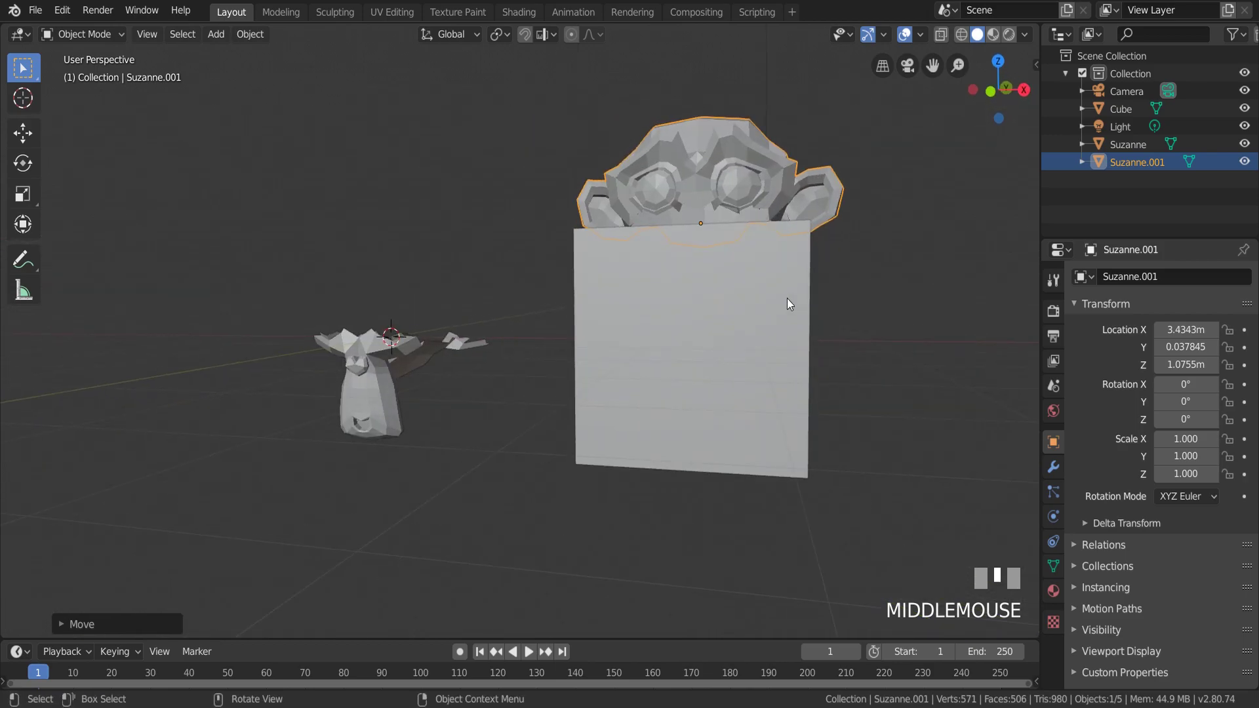
- Join the monkey head into the cube with Ctrl+J and reposition the joined cube
shift+click(787, 305)
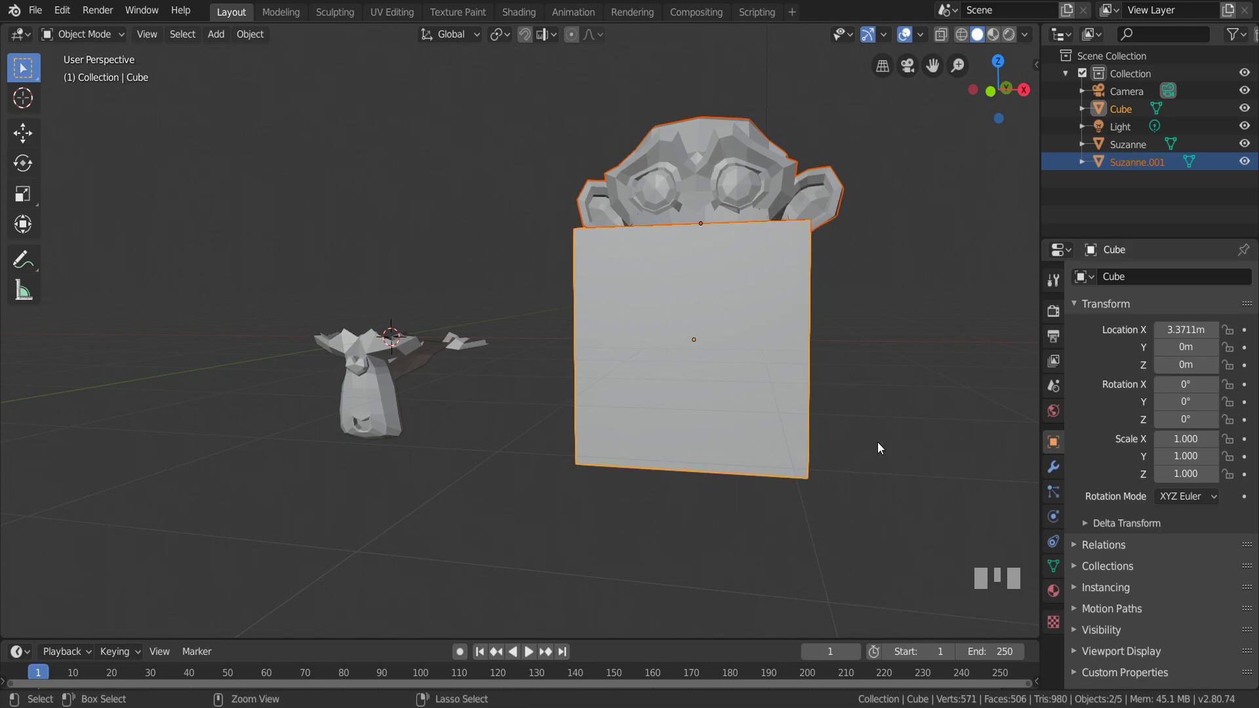
key(ctrl+j)
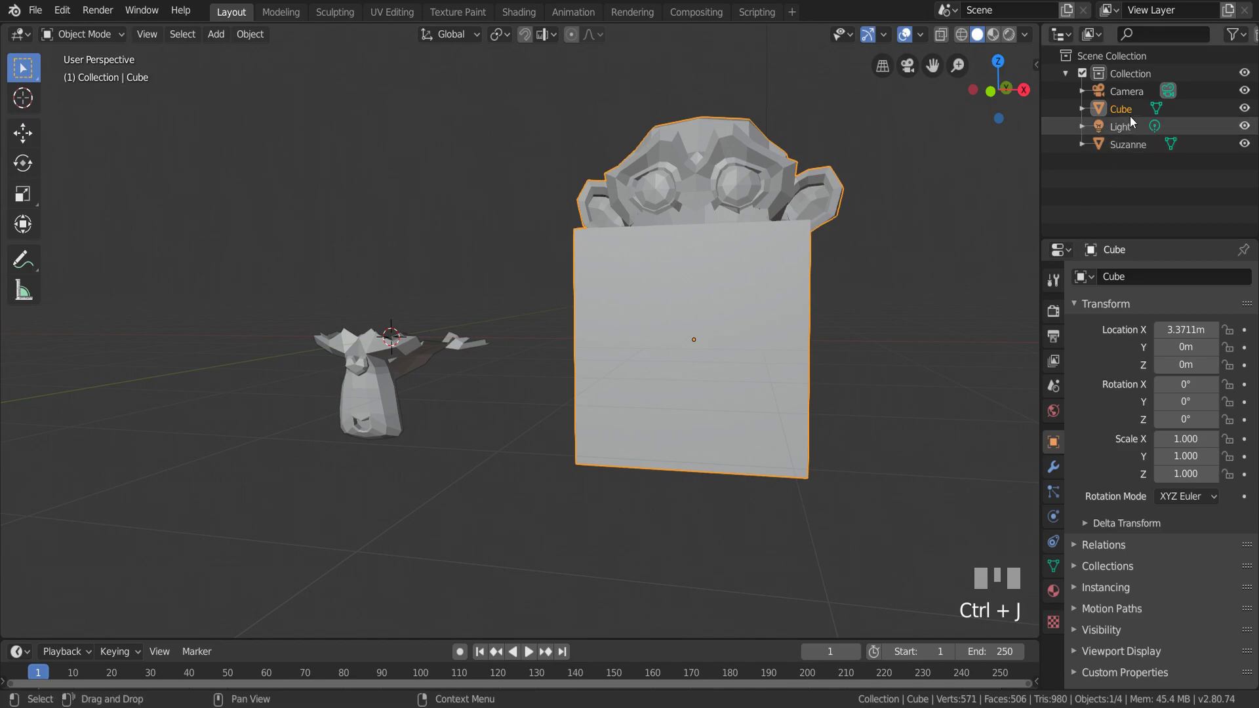
click(1131, 108)
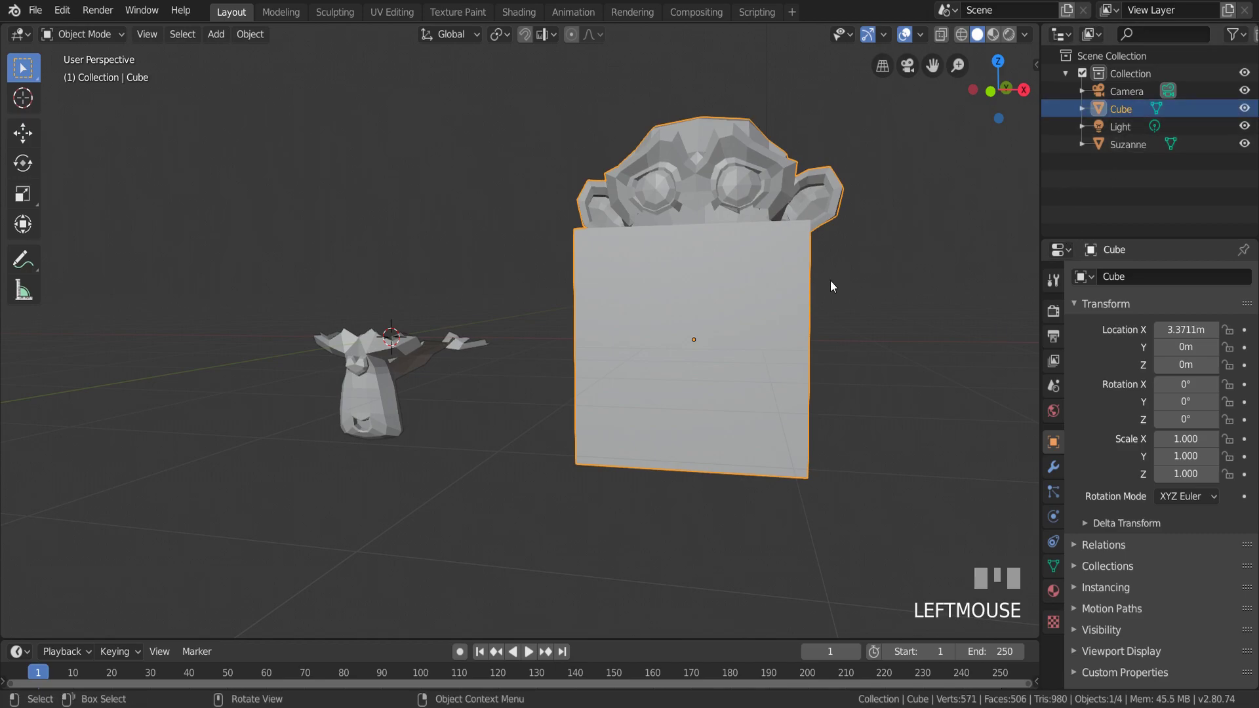
key(g)
click(770, 314)
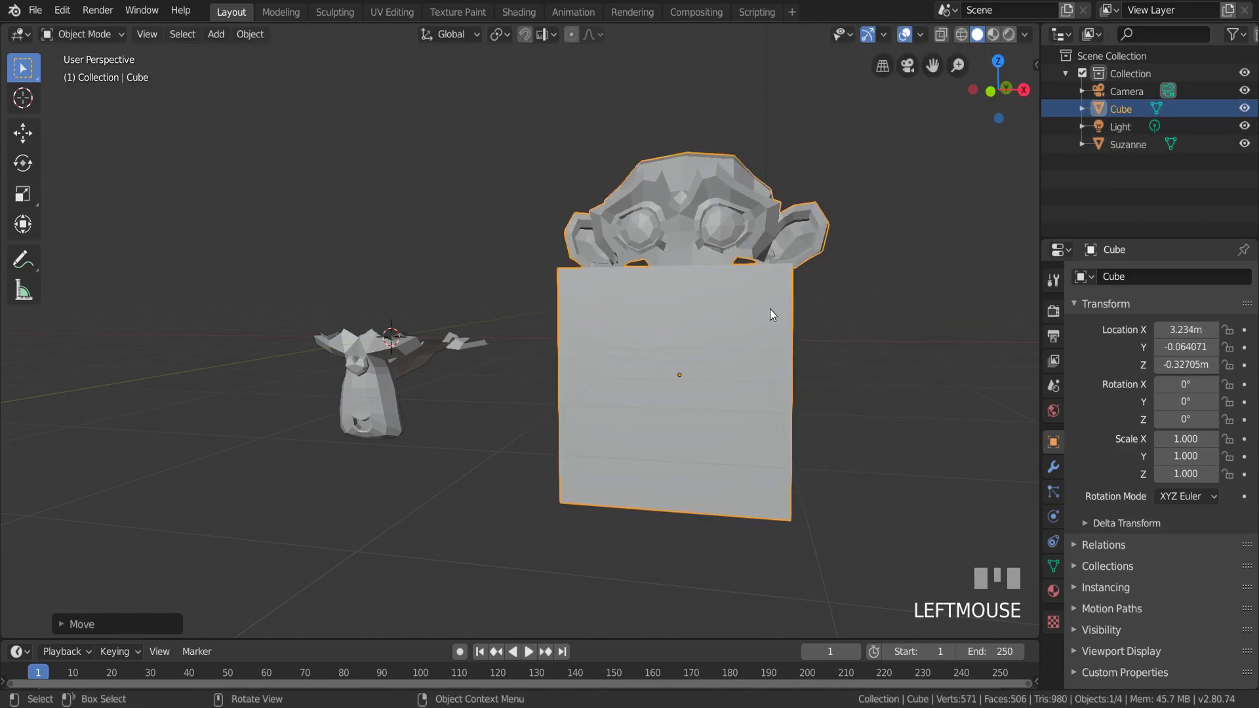
key(g)
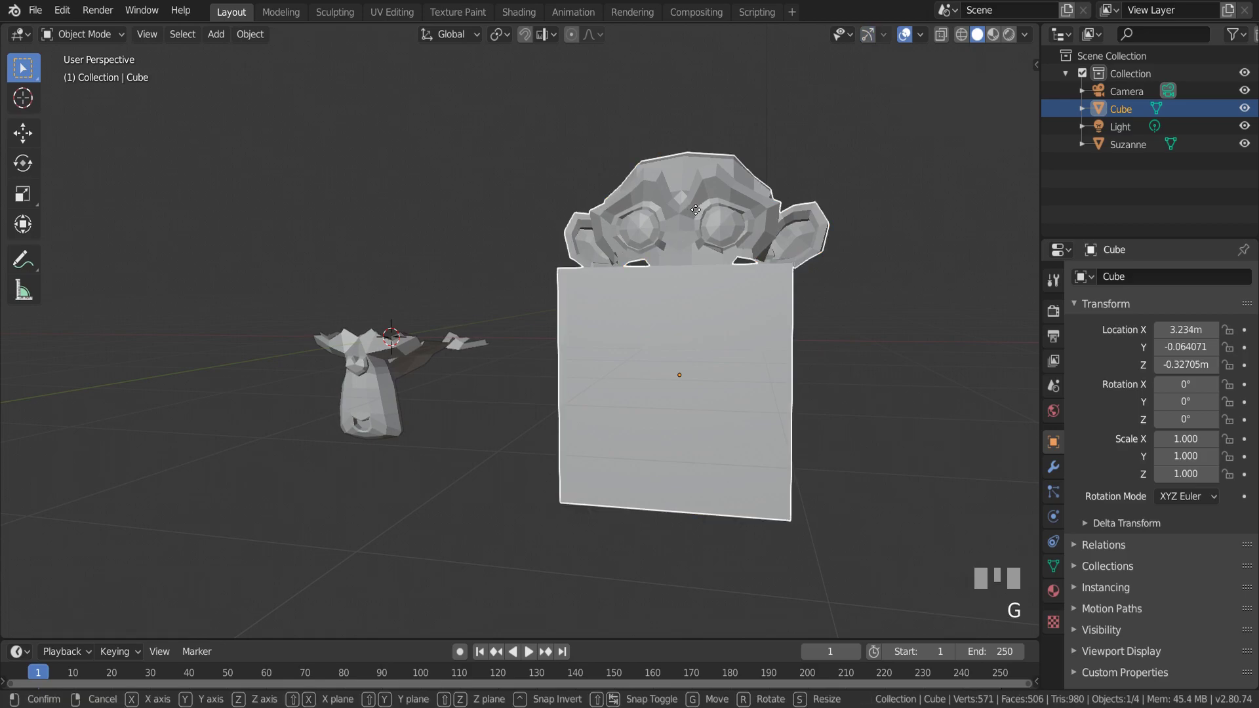
click(353, 315)
- Shift the original Suzanne slightly to the right
click(373, 368)
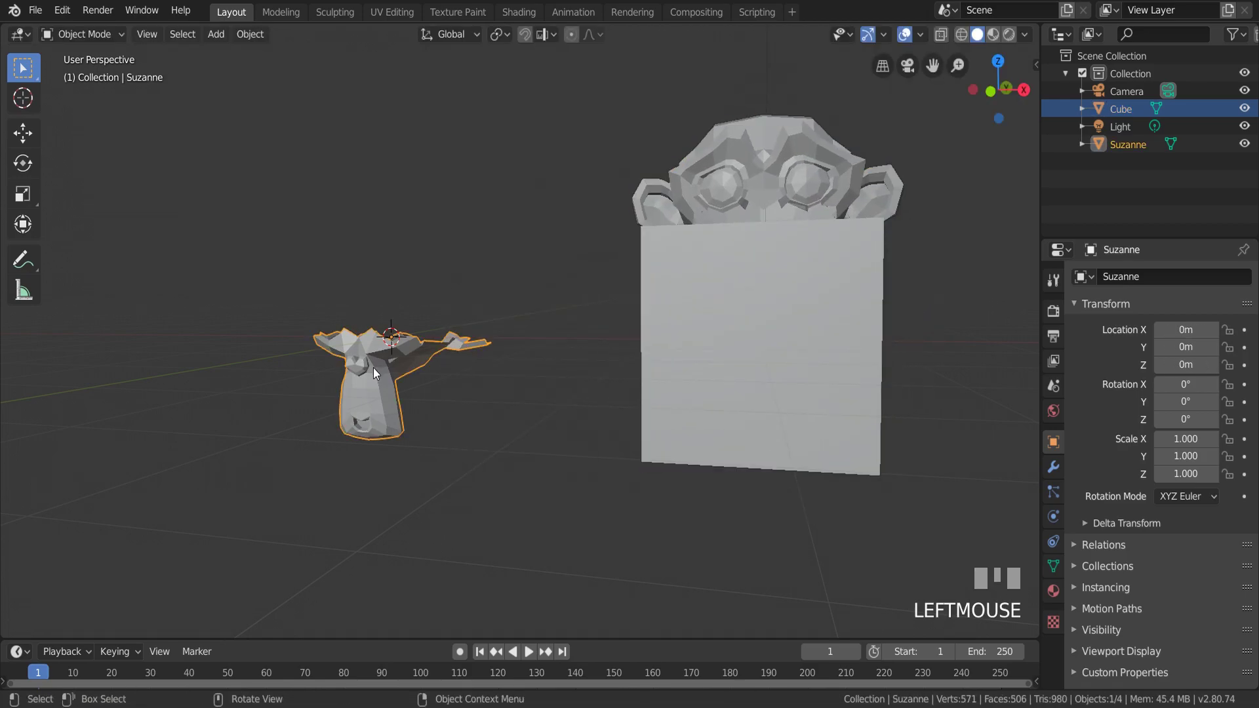
mouse_move(373, 368)
middle_down()
mouse_move(418, 496)
mouse_move(436, 504)
middle_up()
key(g)
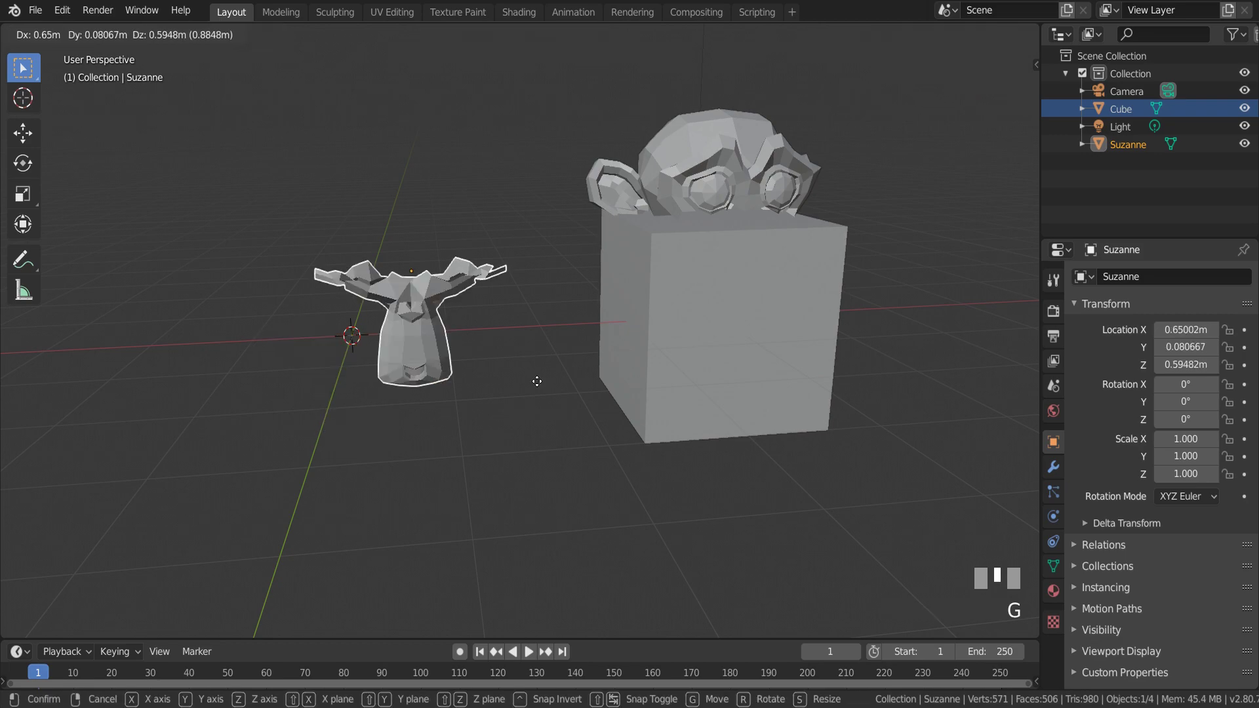
click(452, 507)
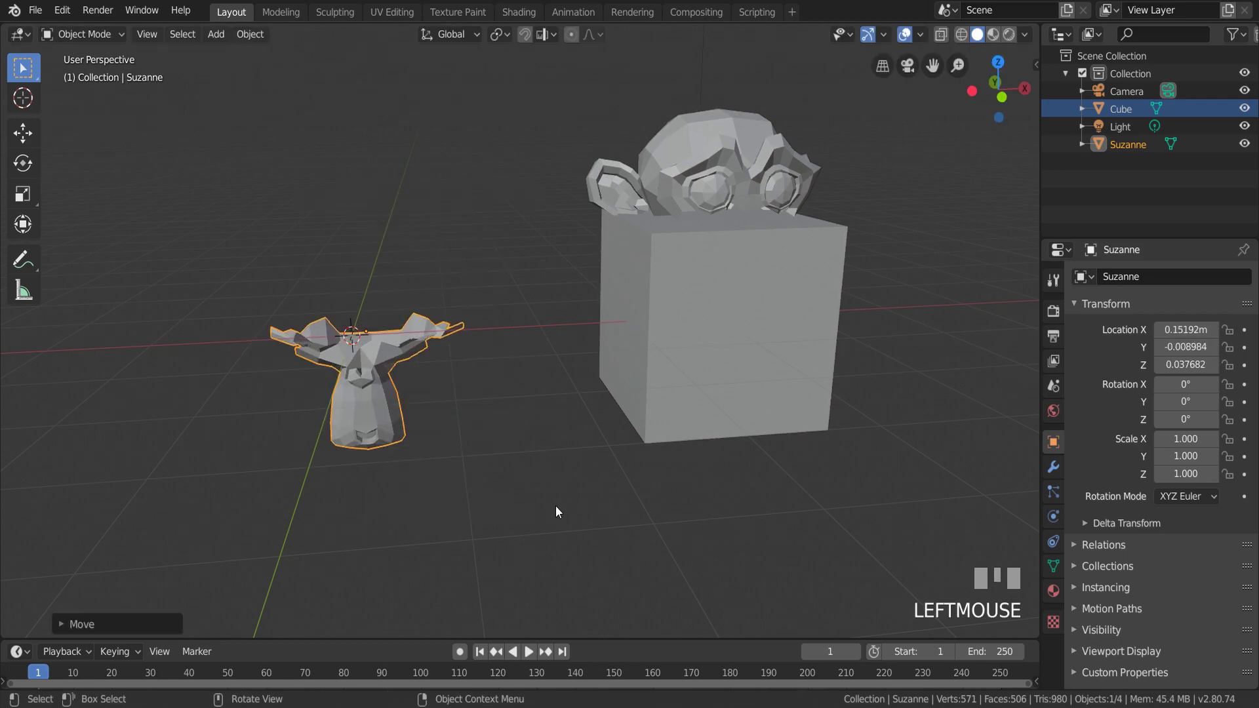
- Open the 4blend floor-plan file by dropping it into Blender, discarding unsaved changes
click(311, 652)
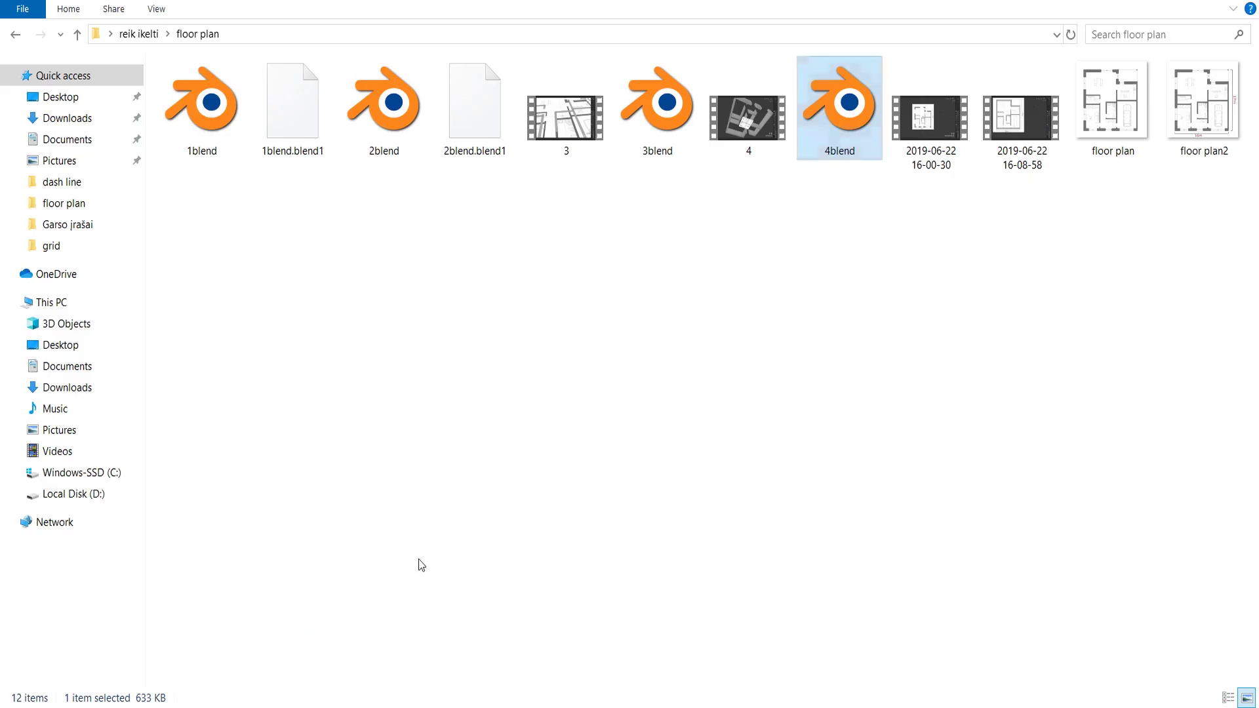
mouse_move(841, 104)
mouse_down()
mouse_move(477, 704)
mouse_move(556, 408)
mouse_up()
click(555, 408)
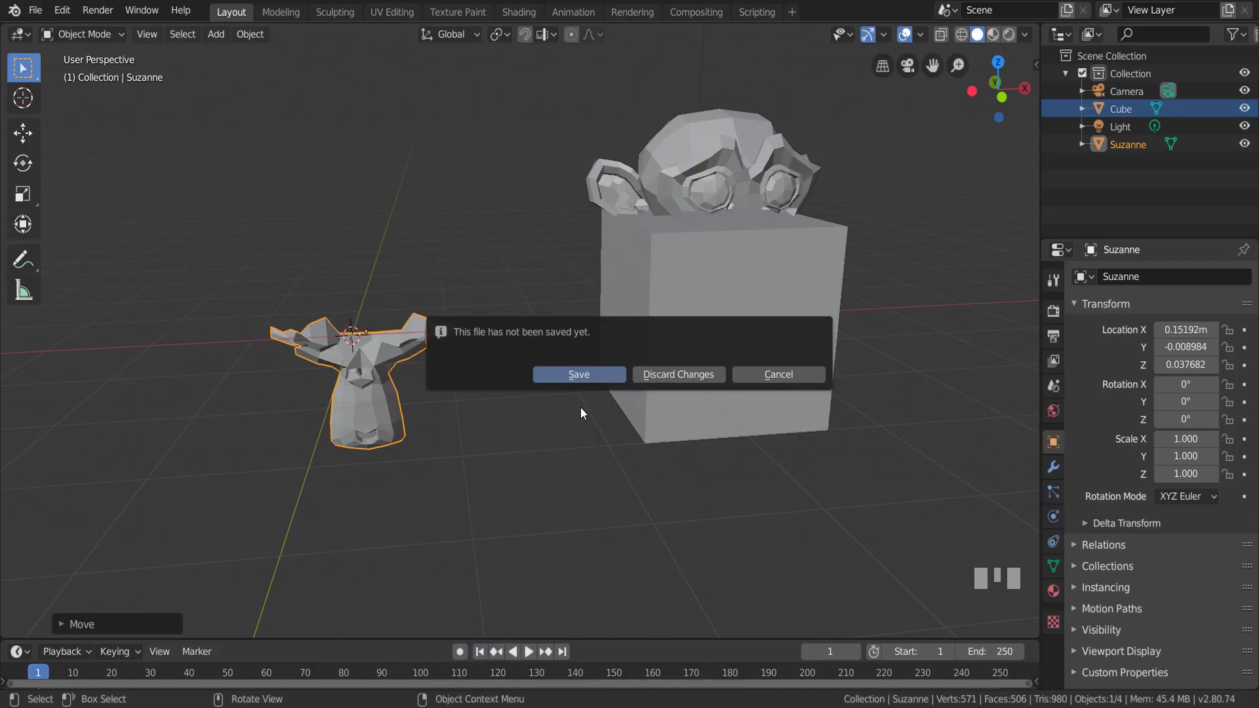
click(683, 376)
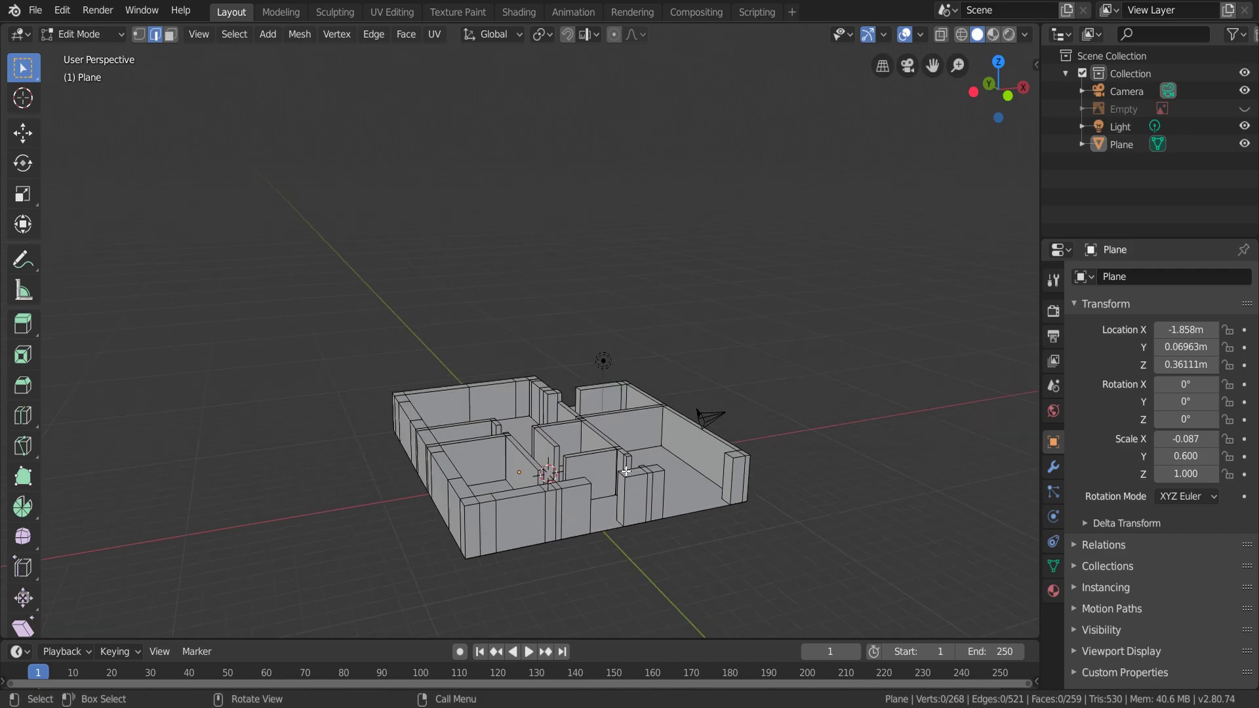
- Select the Plane floor-plan model, switch it to Object Mode, and test-move it without moving it
middle_drag(626, 470, 589, 464)
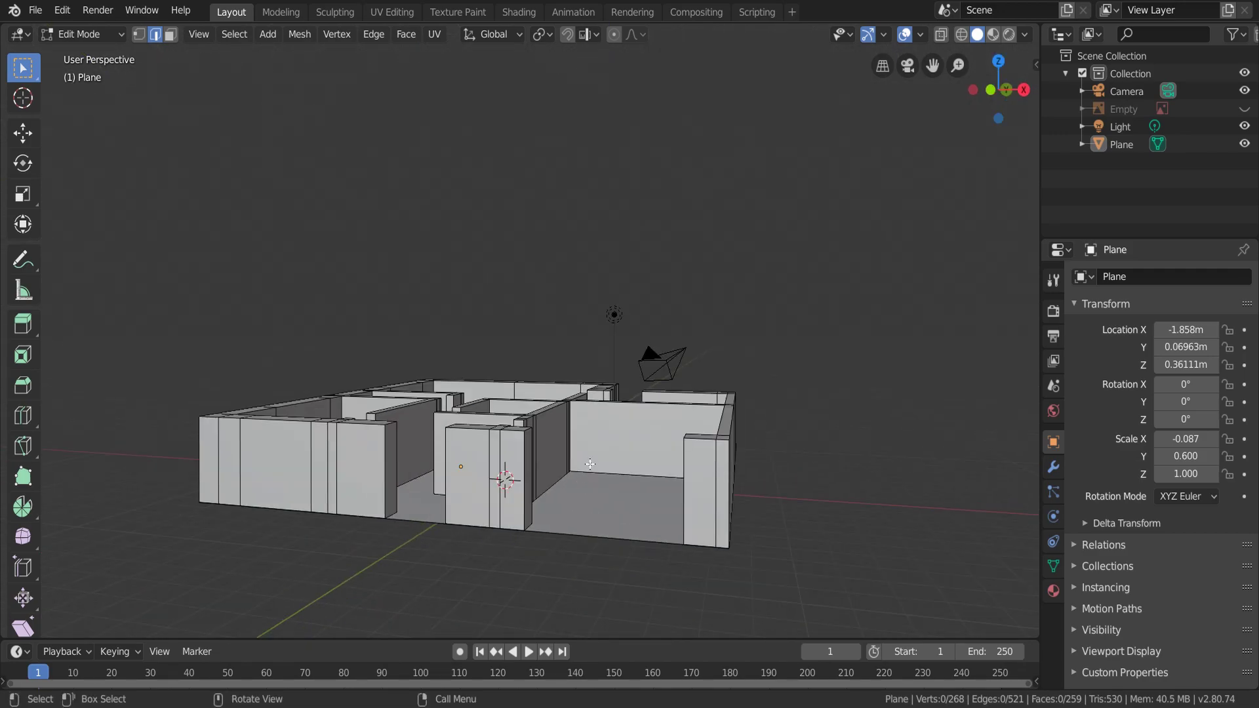
click(1121, 145)
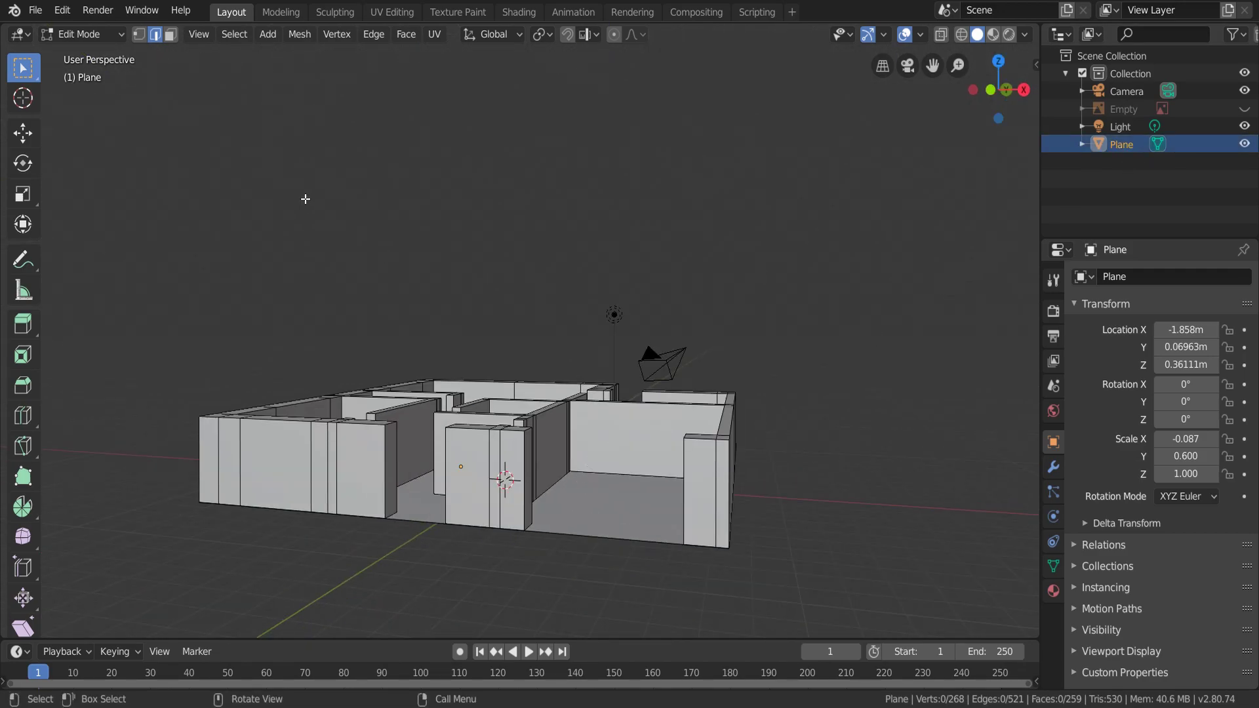
click(84, 34)
click(98, 53)
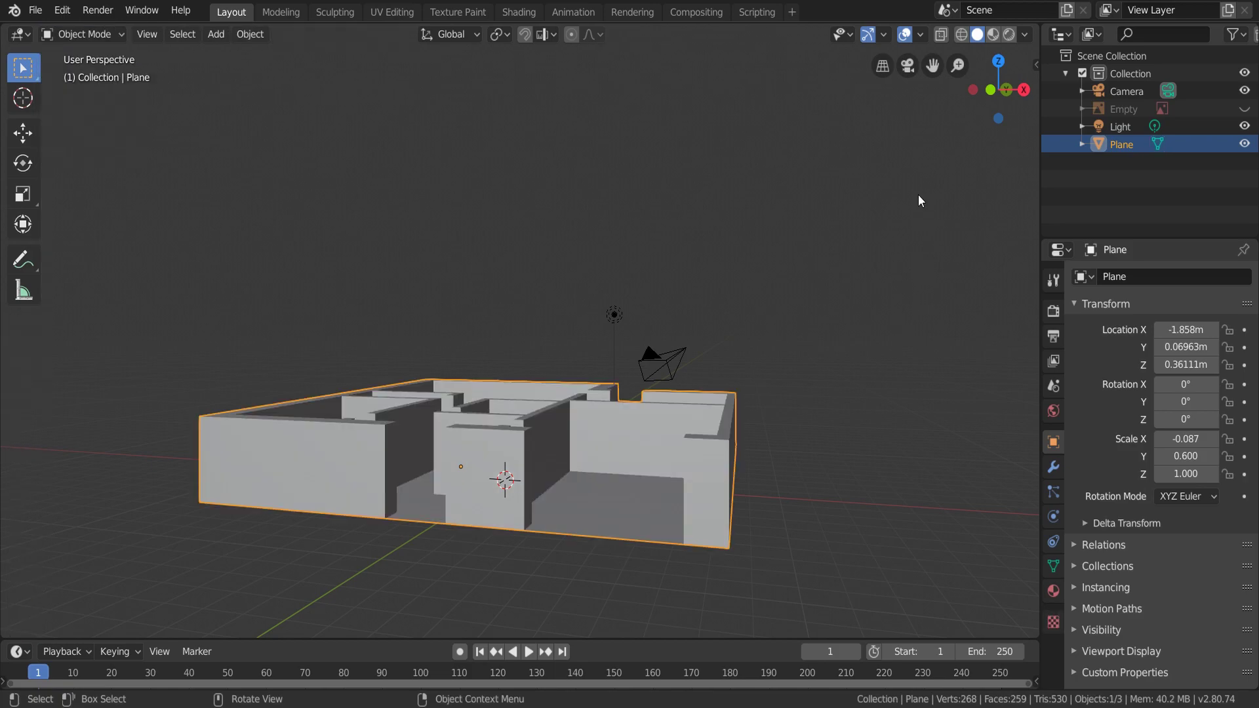
middle_drag(603, 497, 629, 519)
key(g)
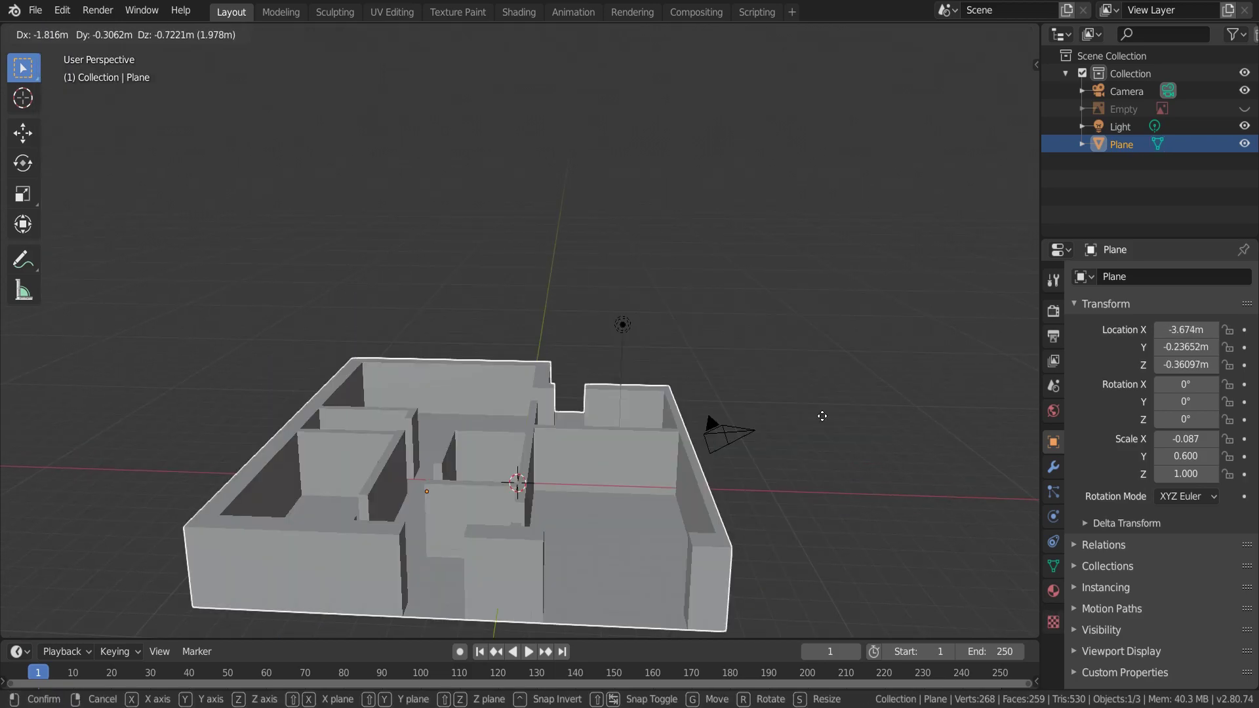
click(710, 446)
mouse_move(707, 447)
middle_down()
mouse_move(672, 425)
mouse_move(708, 435)
mouse_move(692, 497)
mouse_move(634, 503)
middle_up()
scroll(587, 552, down, 3)
scroll(600, 547, up, 3)
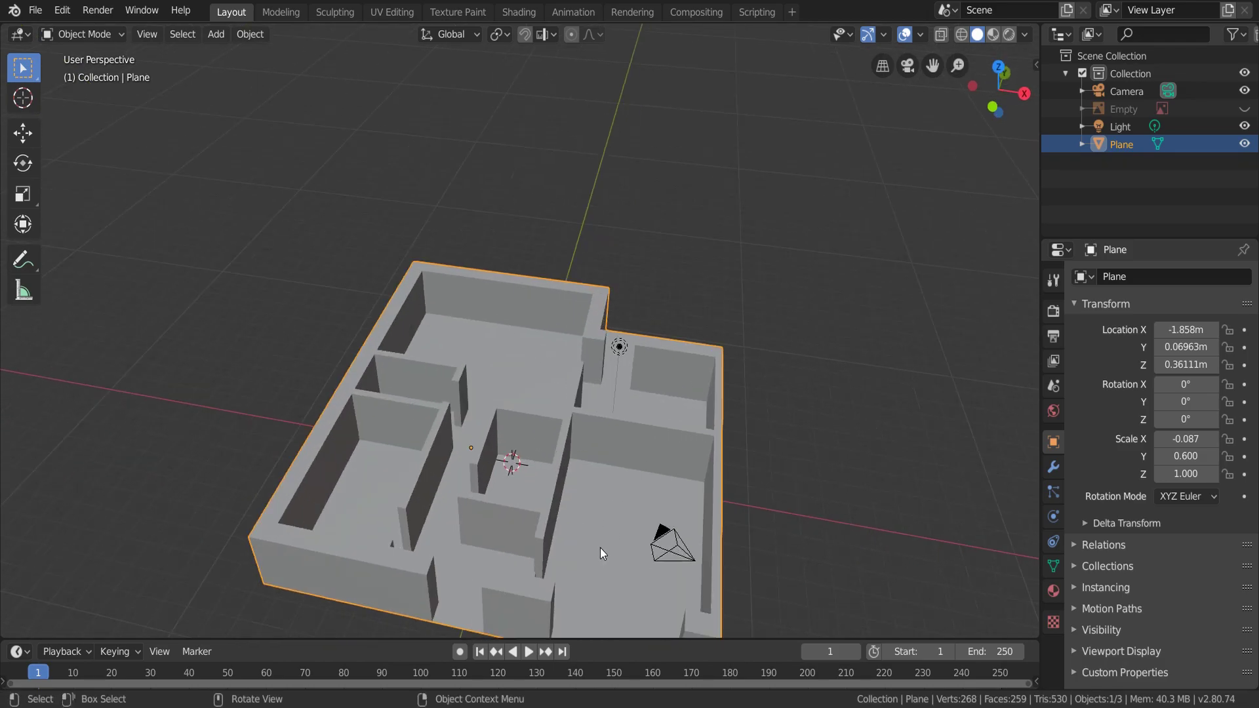
scroll(599, 548, down, 2)
middle_drag(599, 548, 636, 389)
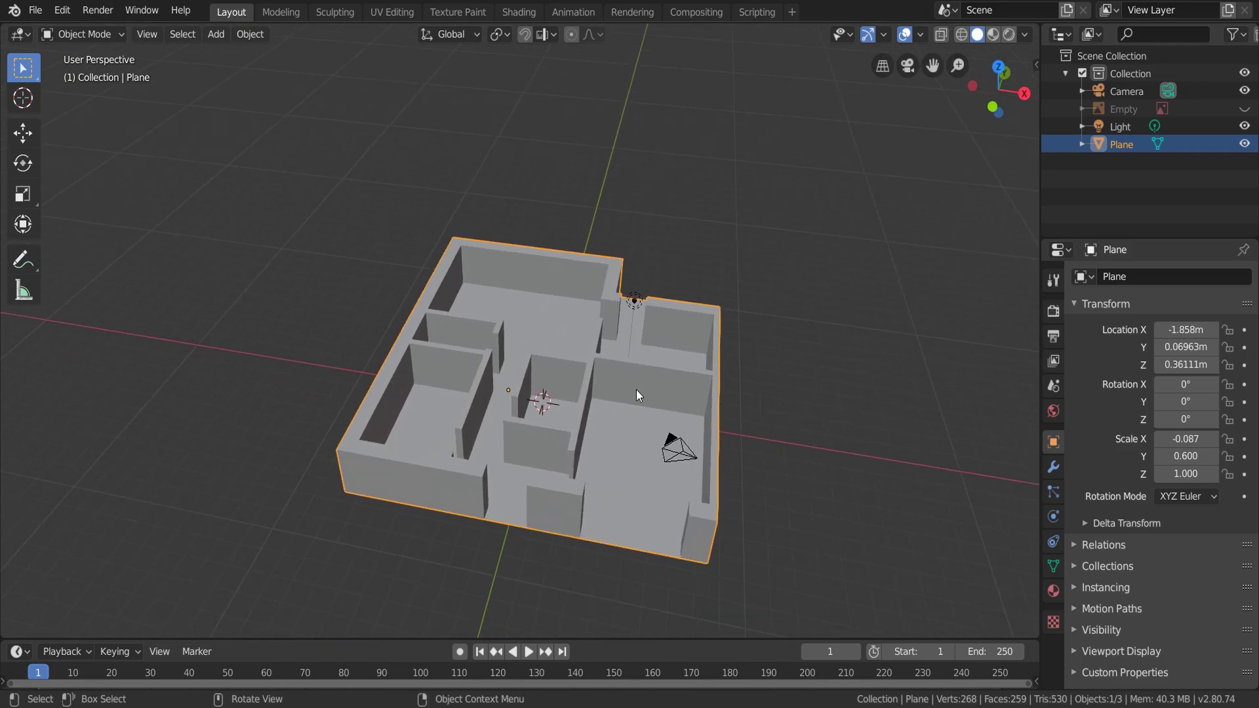
scroll(679, 433, up, 3)
click(84, 34)
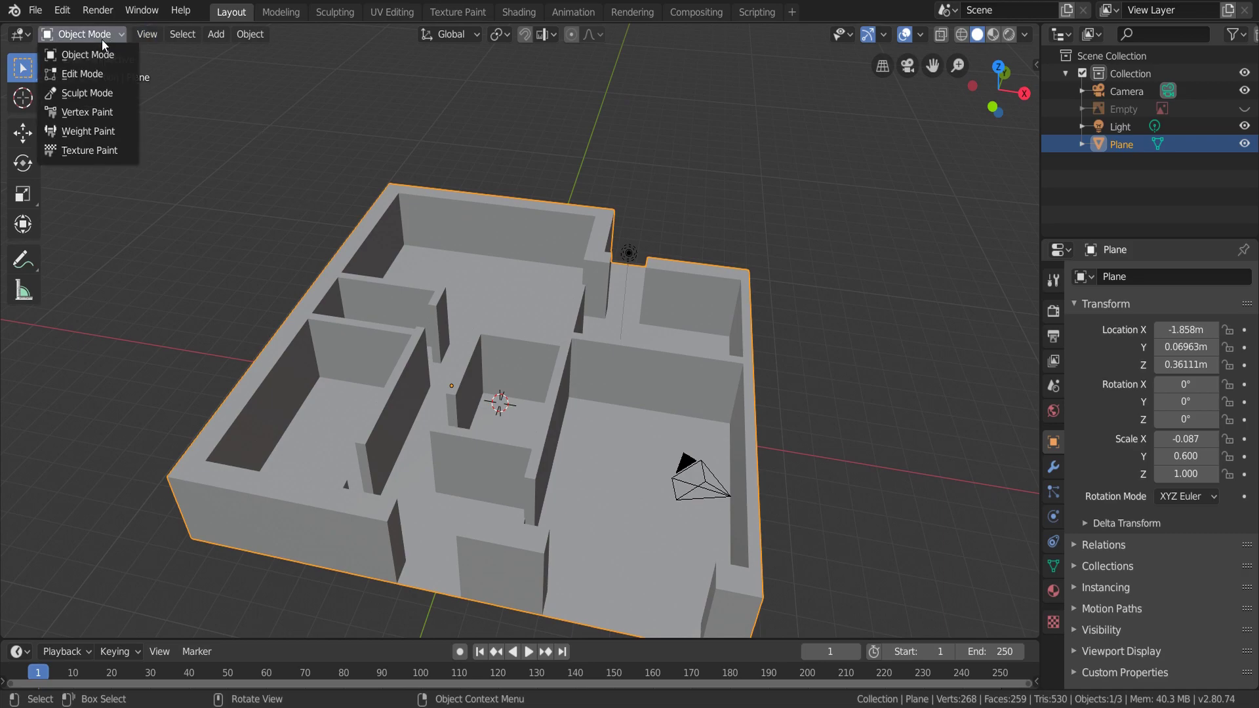
click(98, 77)
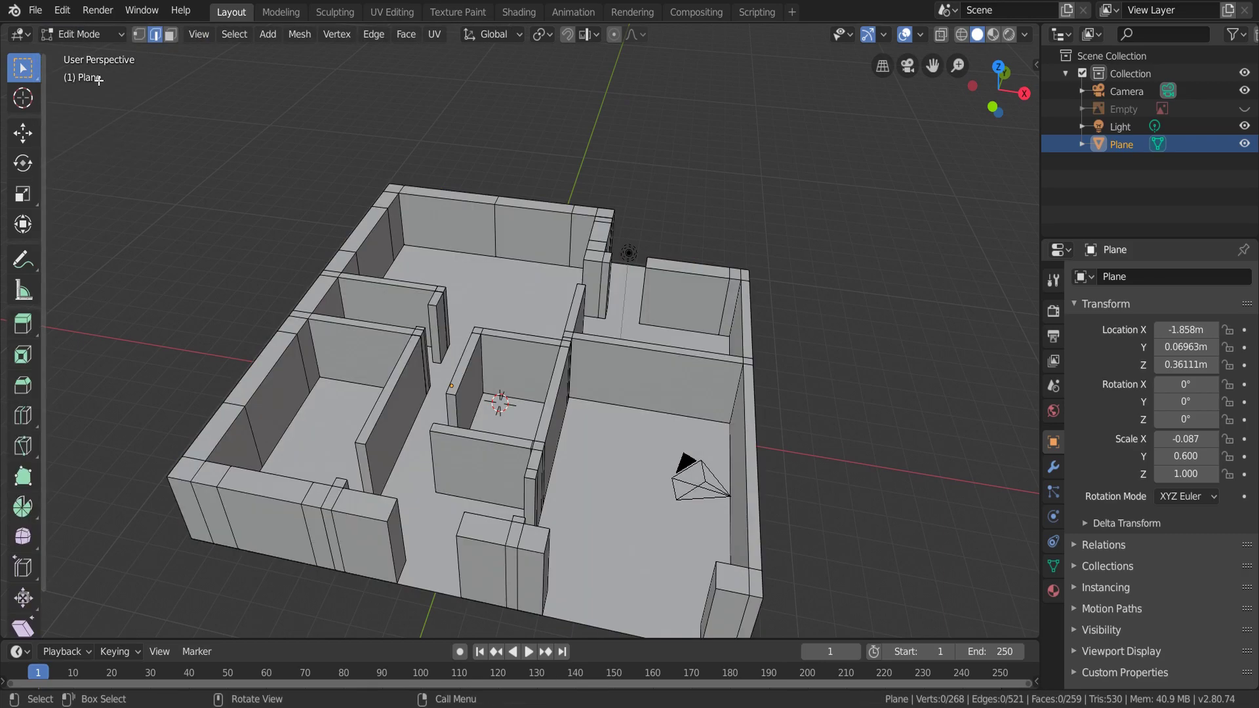
click(170, 35)
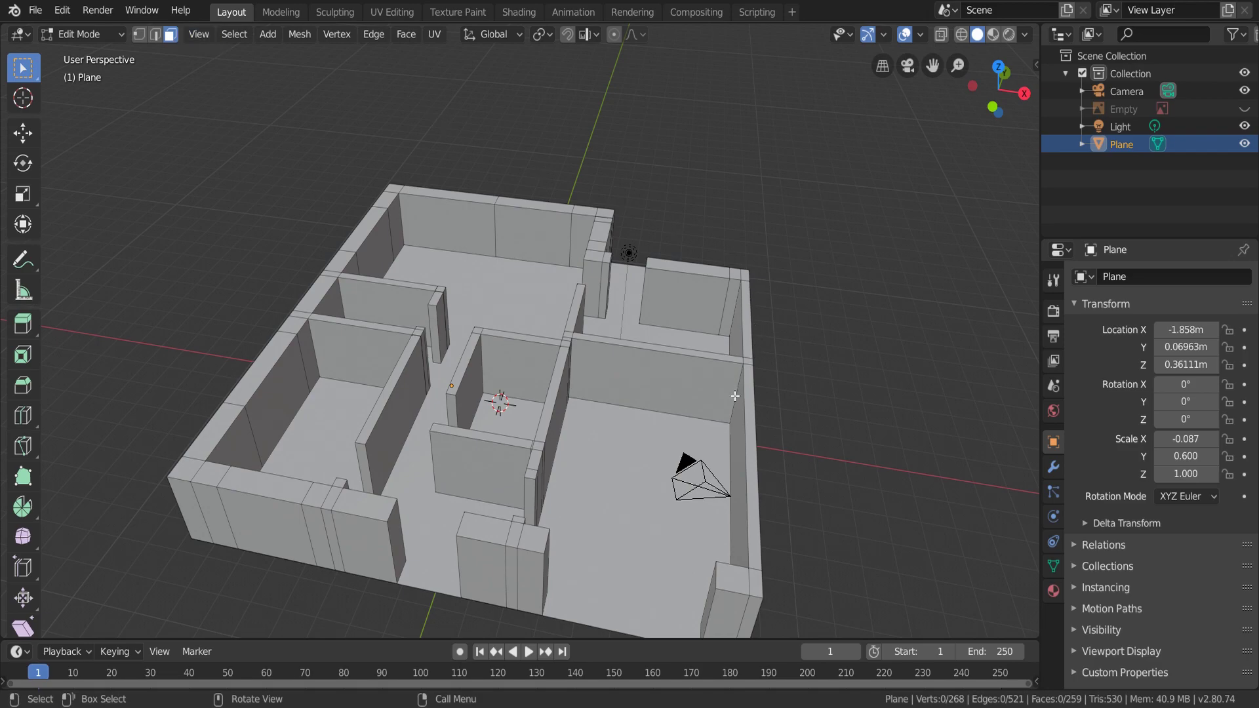
click(639, 457)
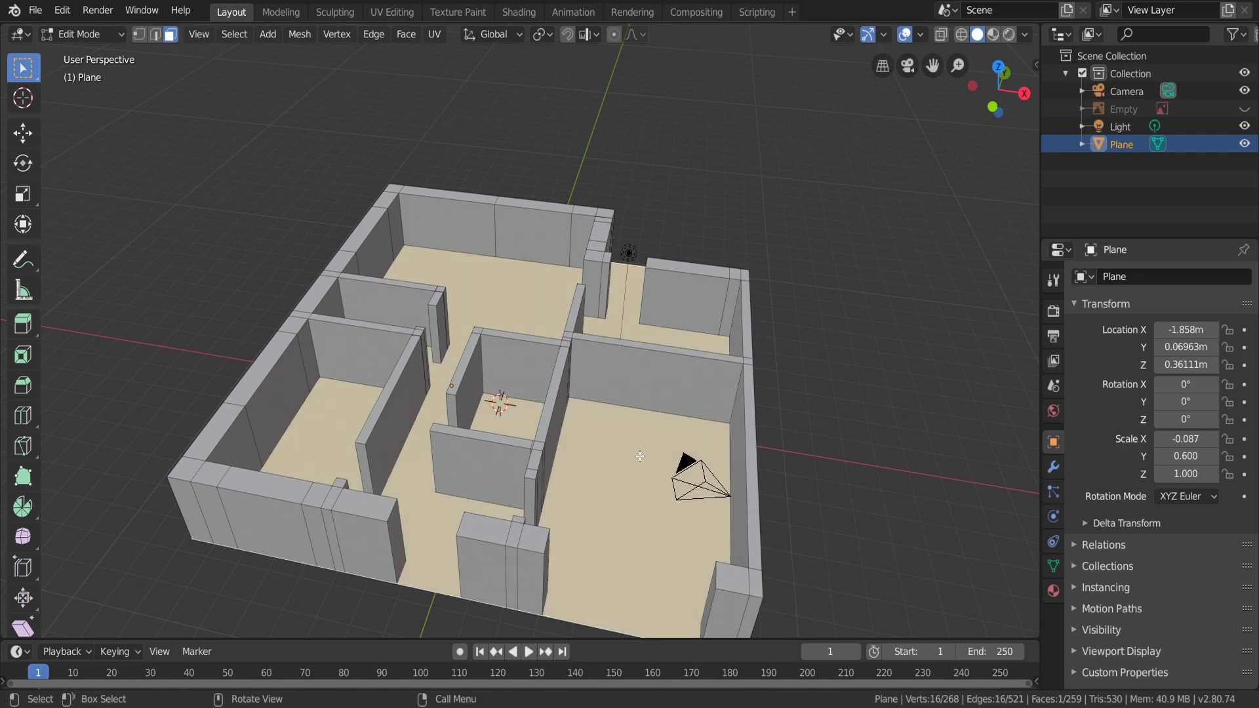
mouse_move(639, 457)
middle_down()
mouse_move(545, 427)
mouse_move(532, 246)
middle_up()
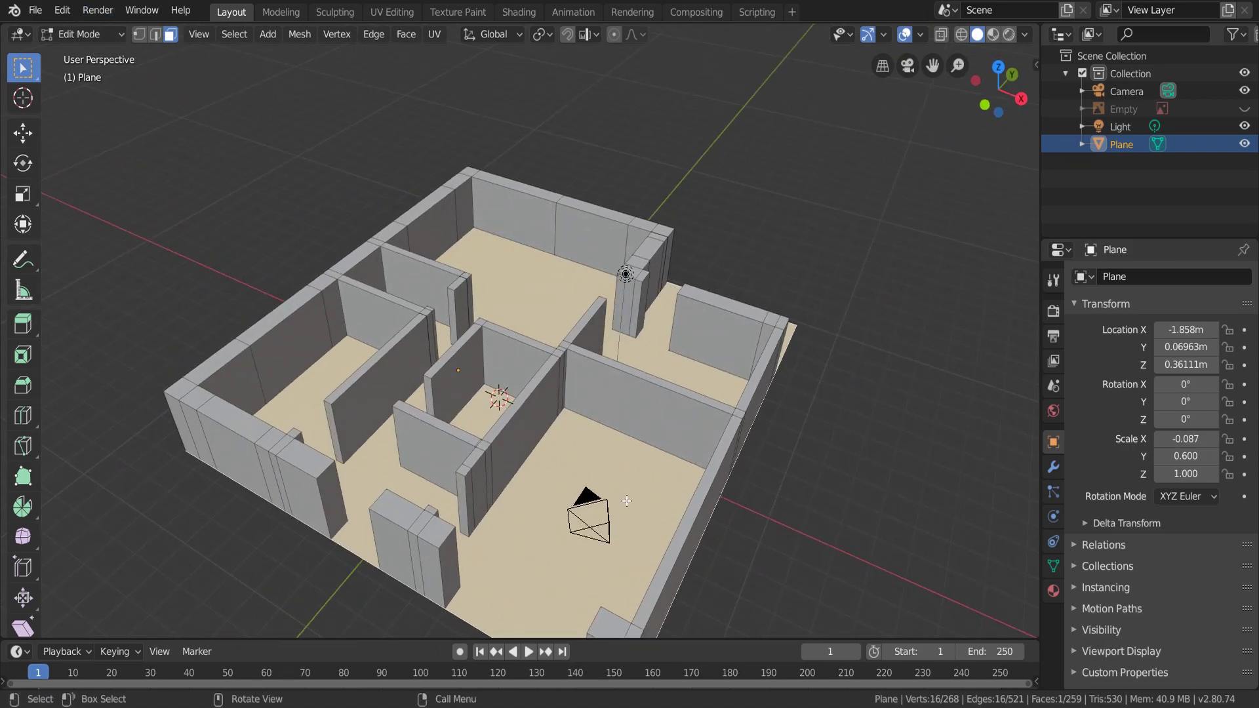
key(n)
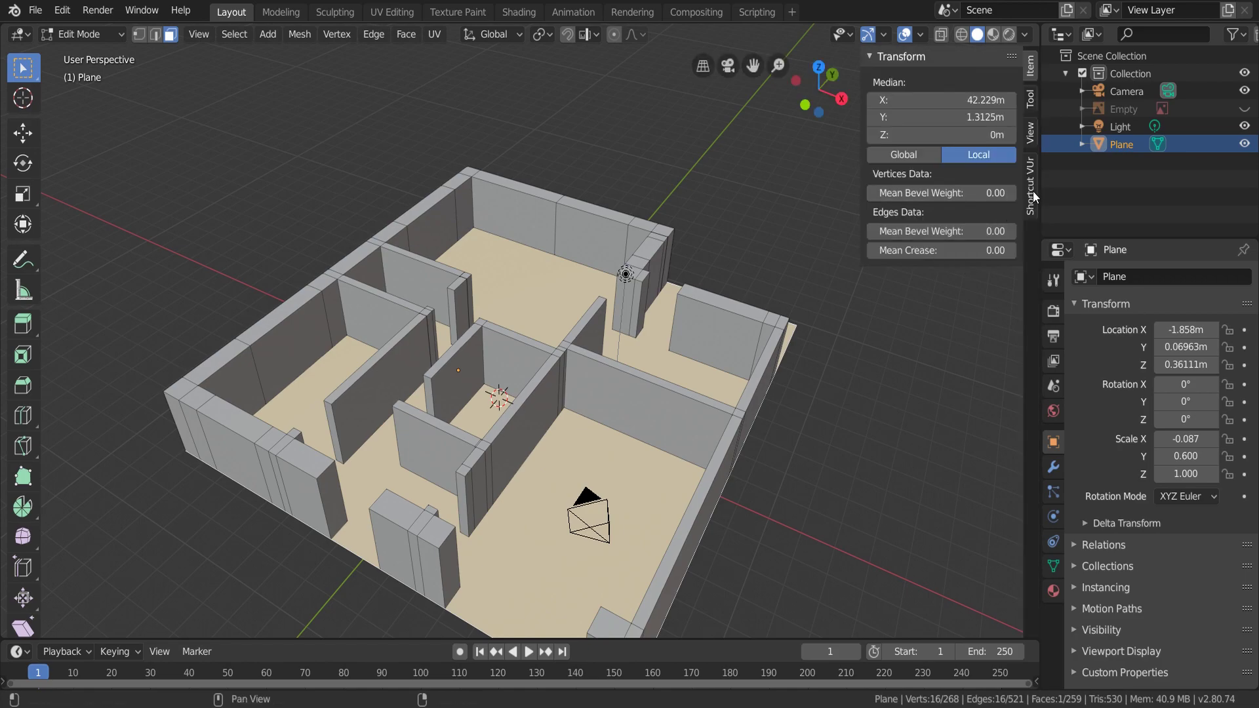
click(1029, 187)
click(1033, 69)
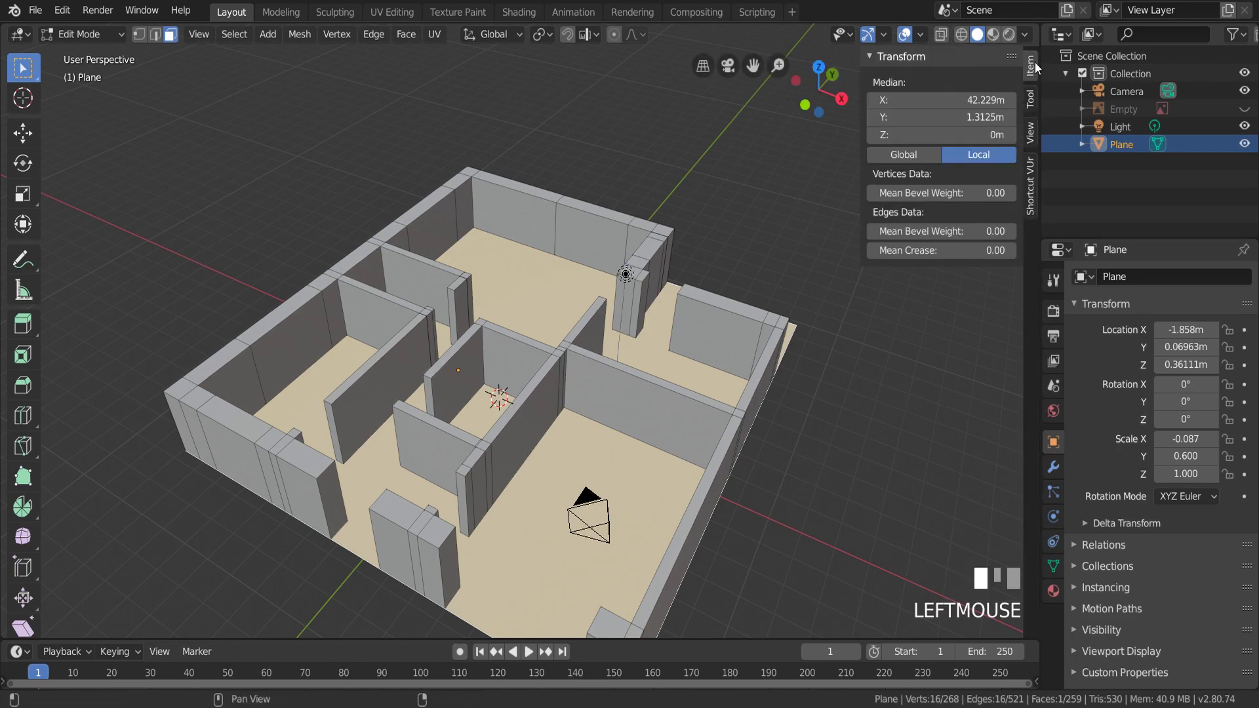
key(n)
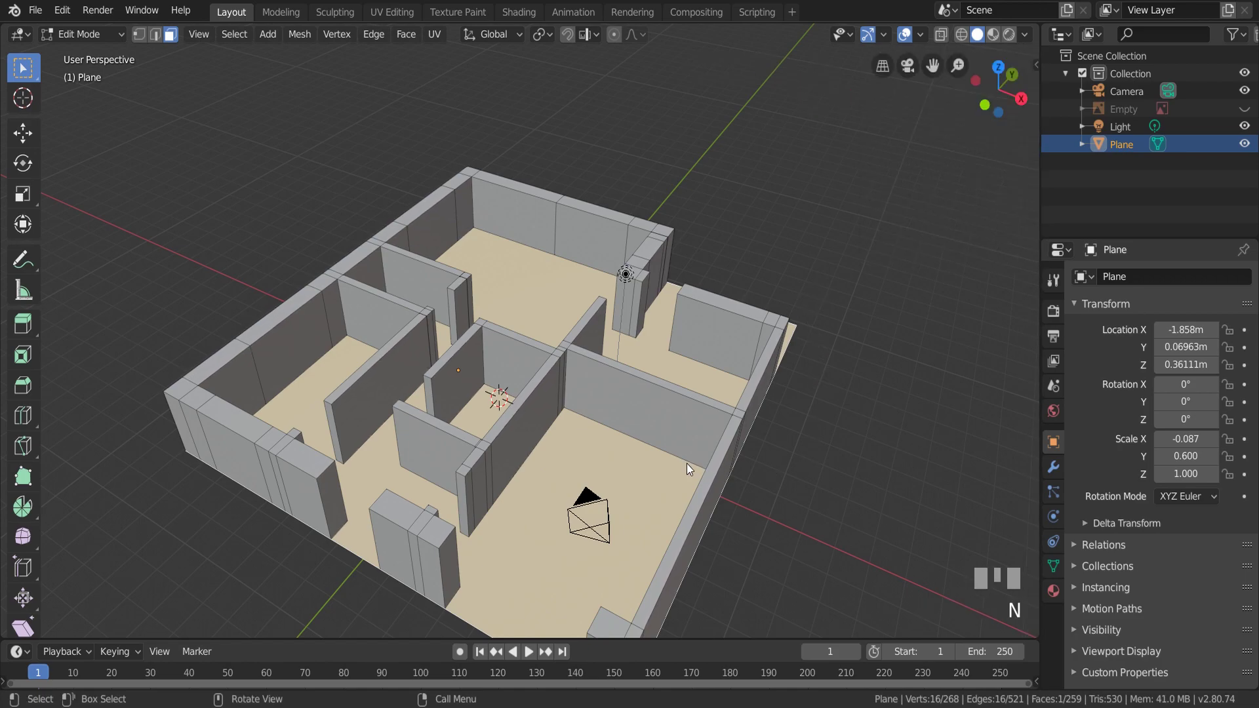
middle_drag(775, 456, 794, 424)
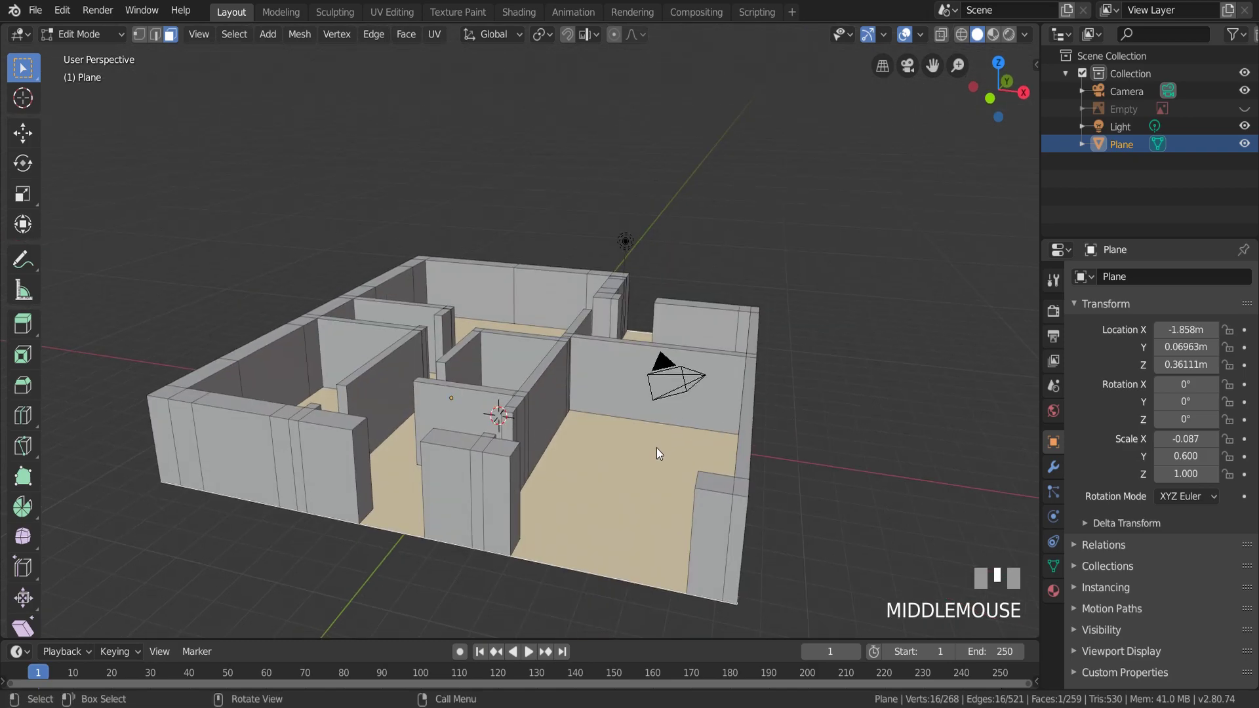
- Separate the selected floor into Plane.001 and switch back to Object Mode
key(p)
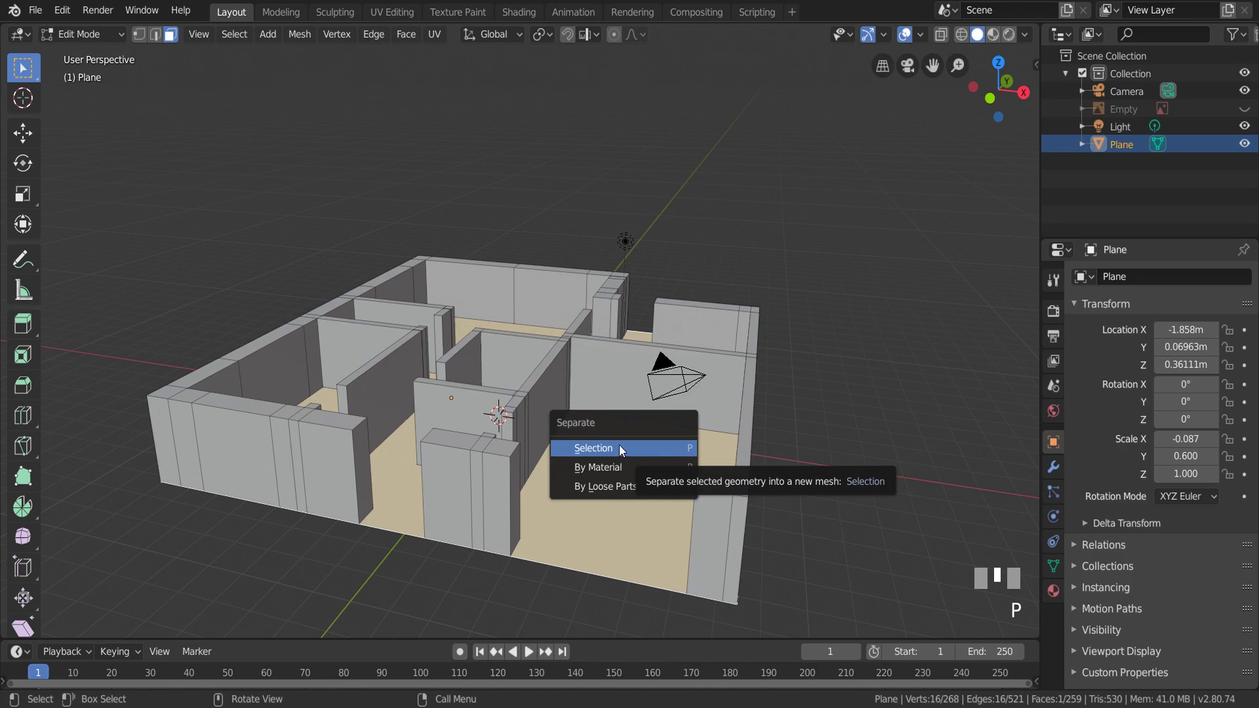
click(619, 445)
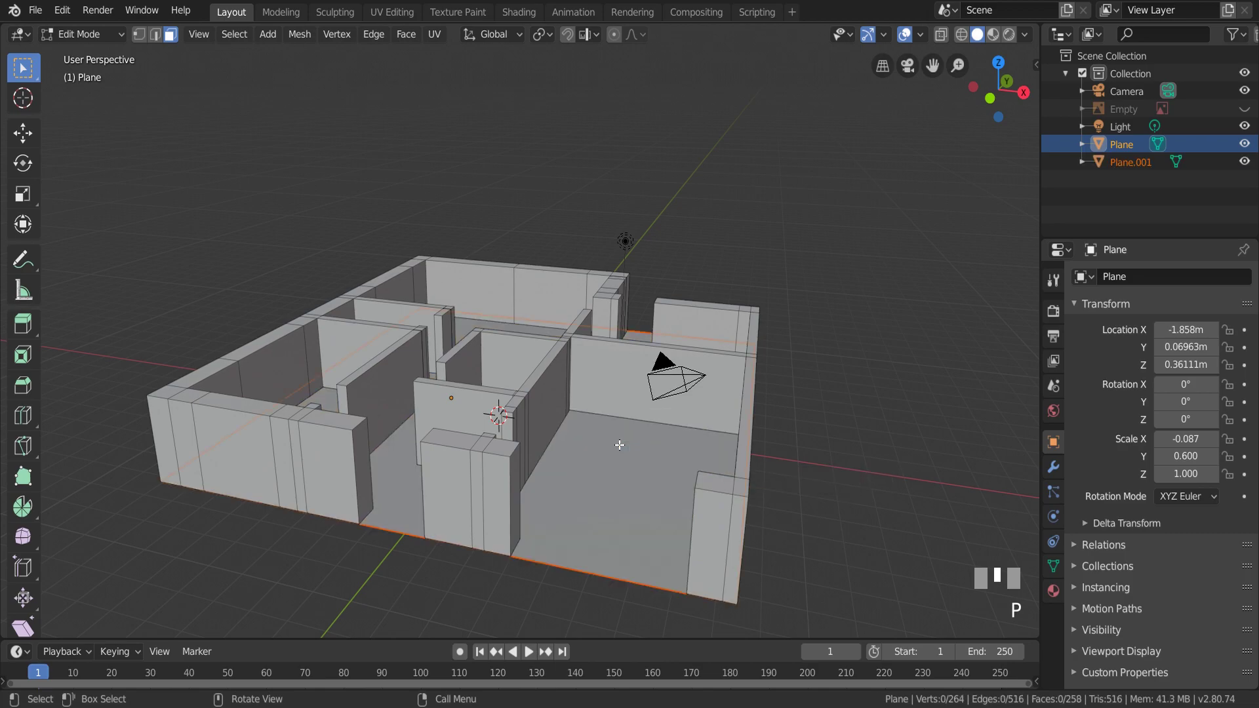
click(1137, 165)
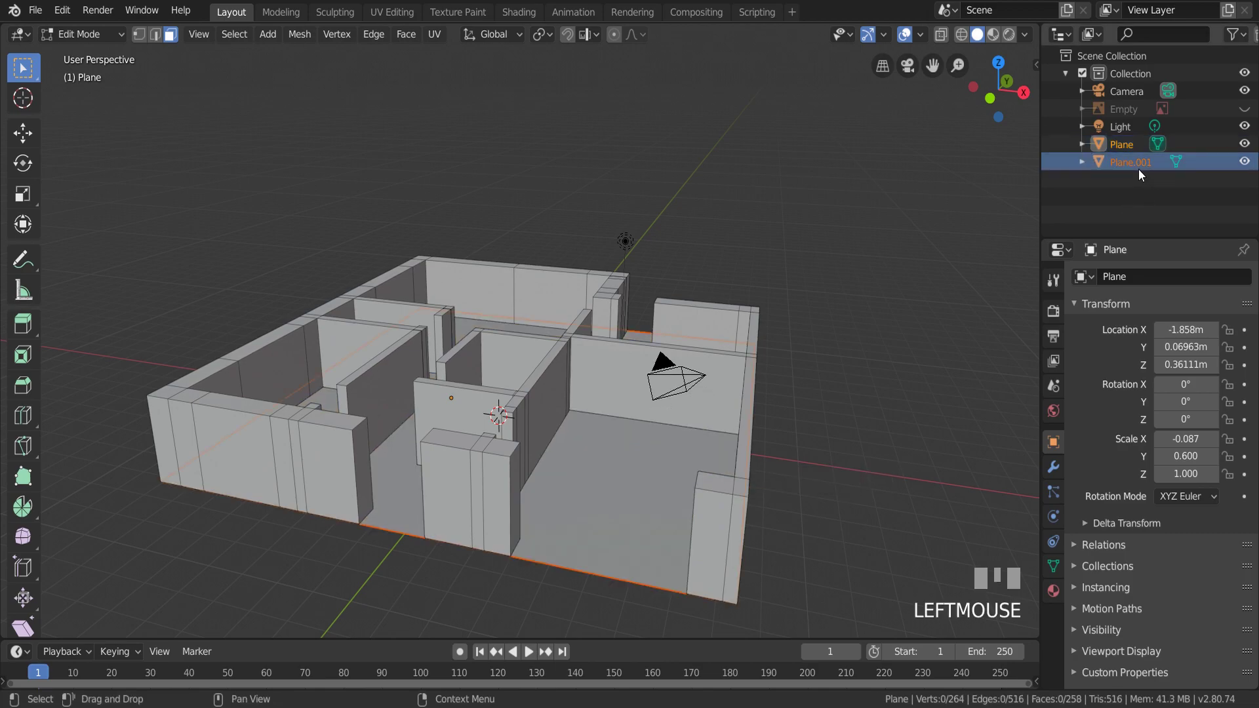
click(1142, 143)
click(119, 30)
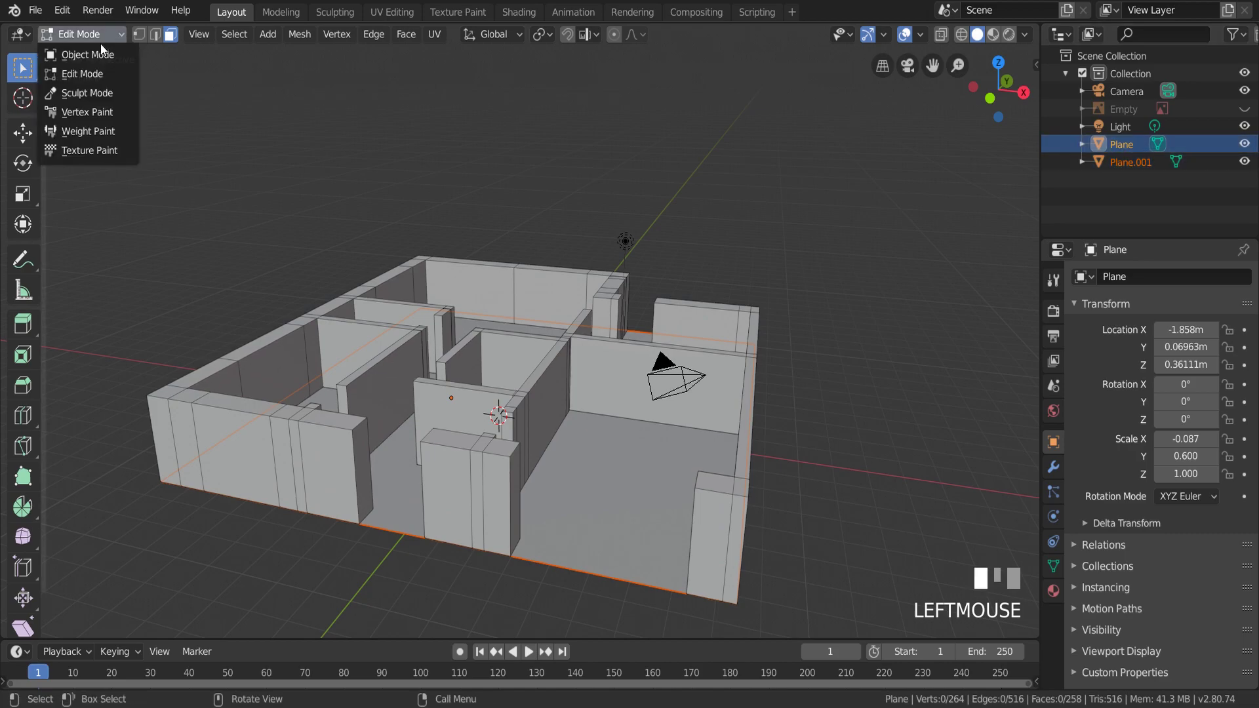
click(112, 57)
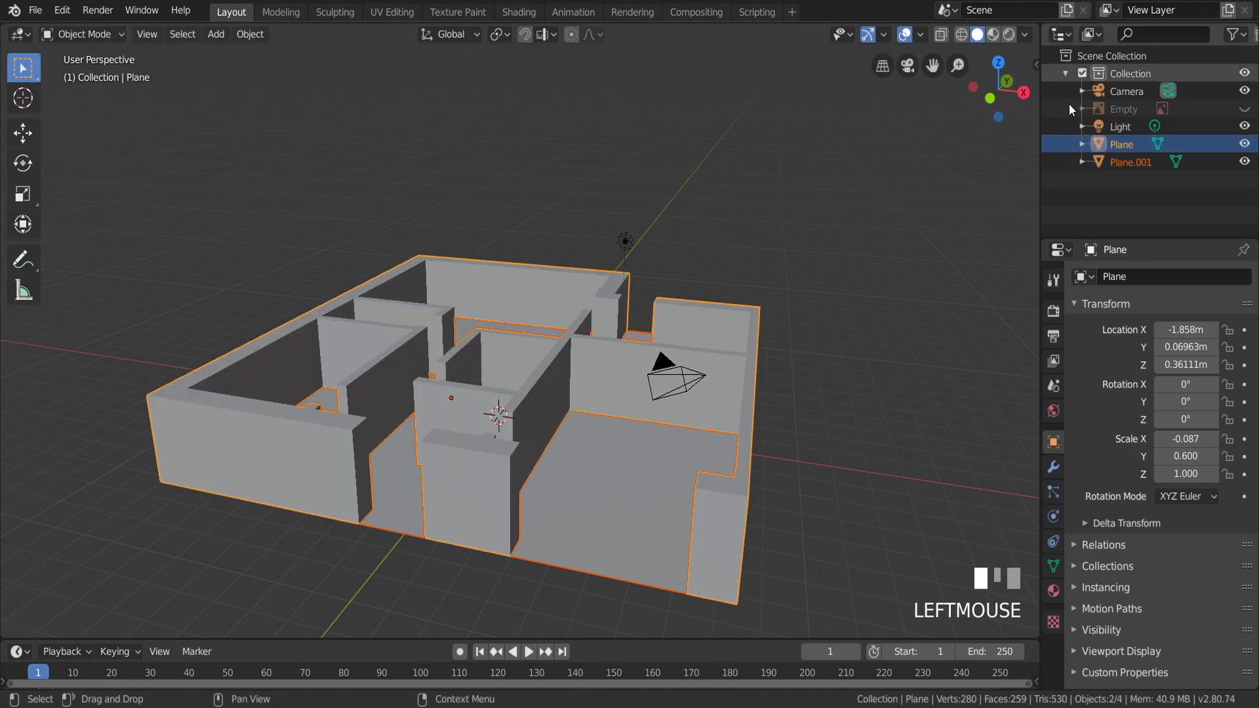
- Test-move Plane.001 and the walls Plane, cancelling each, to confirm they are separate
click(1128, 163)
key(g)
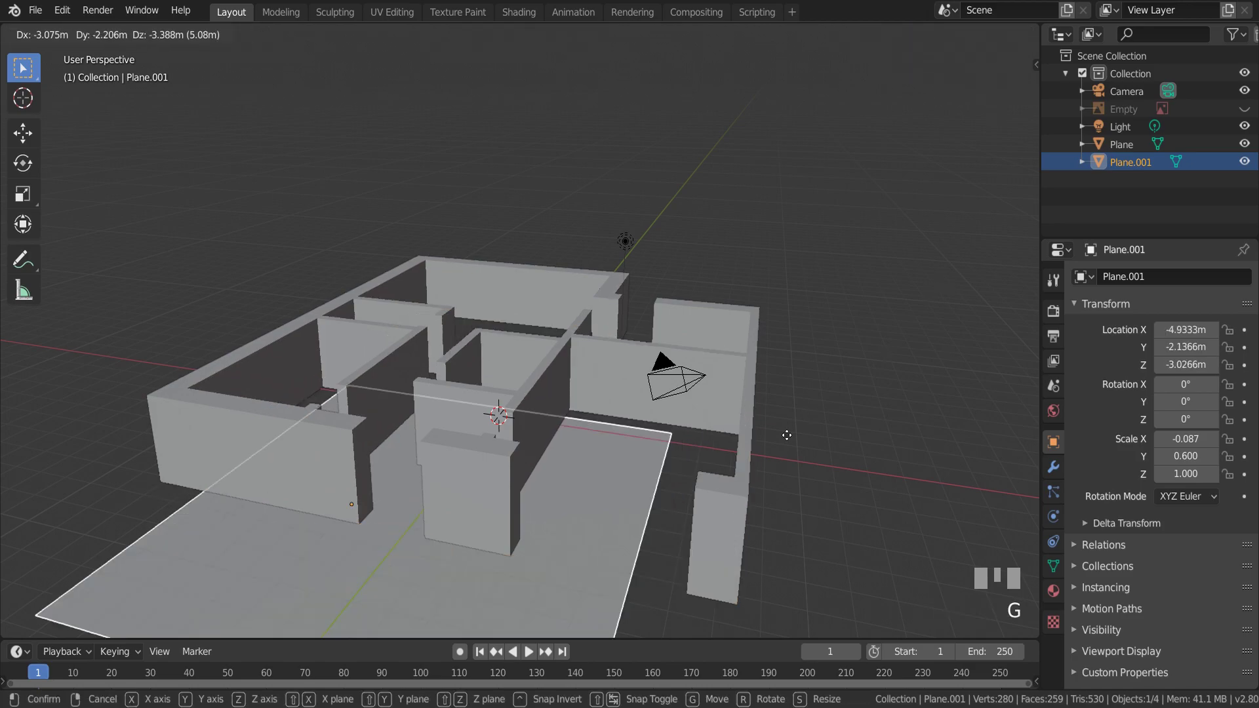
key(Escape)
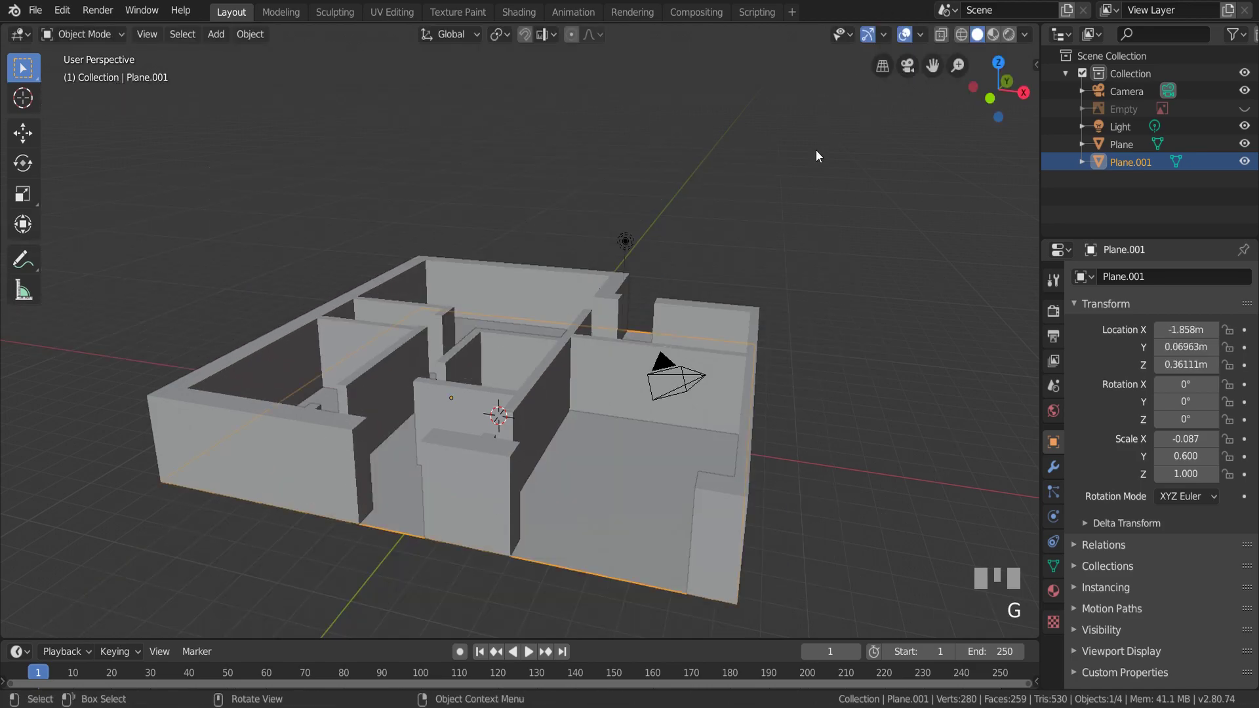
click(615, 354)
key(g)
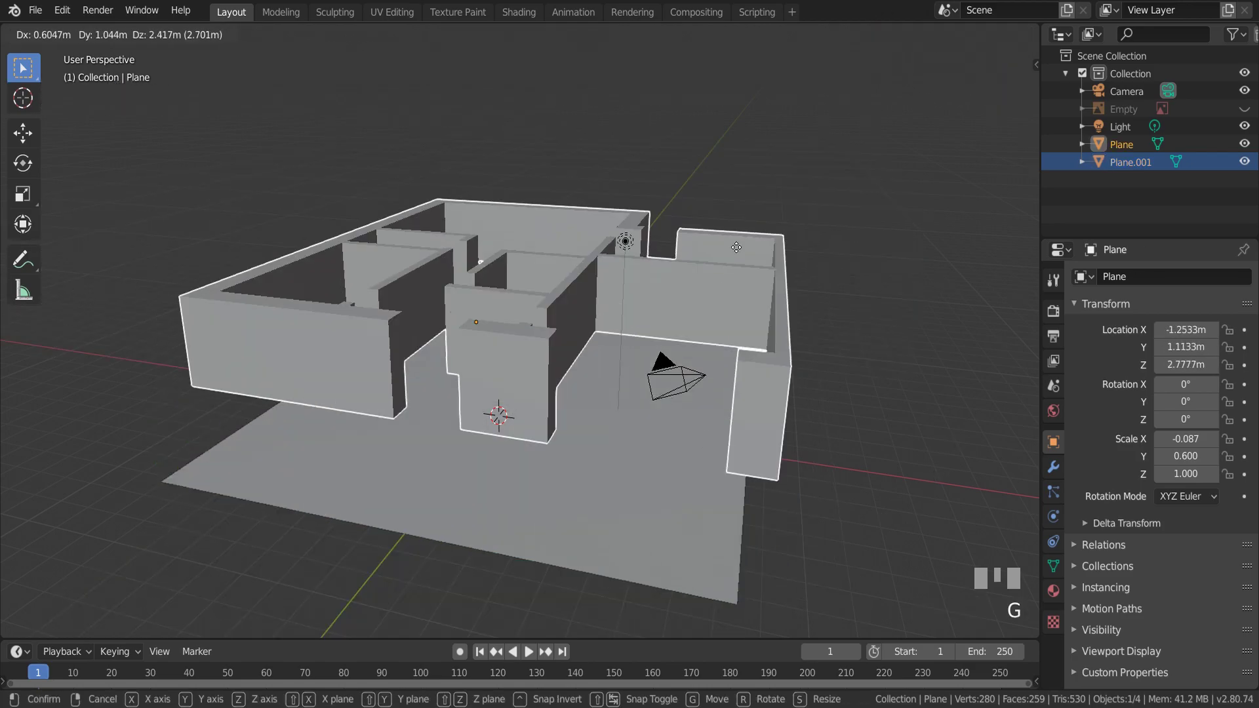
key(Escape)
mouse_move(732, 313)
middle_down()
mouse_move(756, 383)
mouse_move(742, 361)
mouse_move(633, 333)
middle_up()
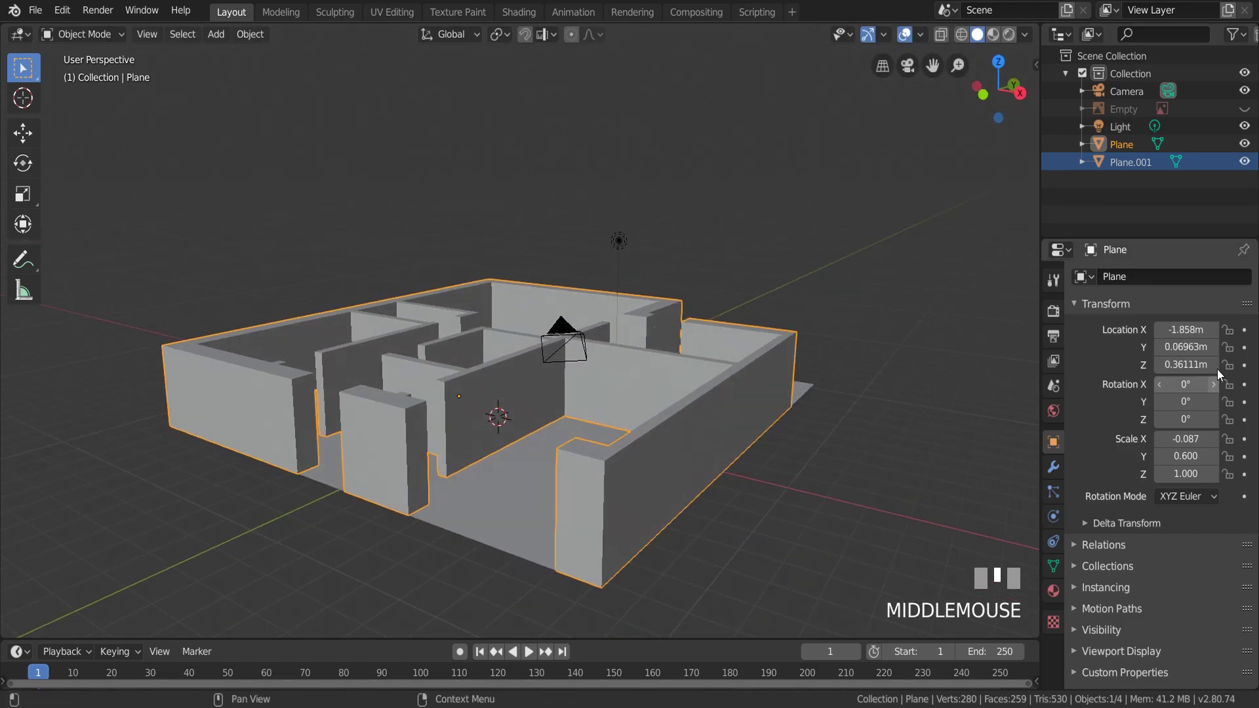
- Give the walls a new light green material and preview materials in the viewport
click(1052, 590)
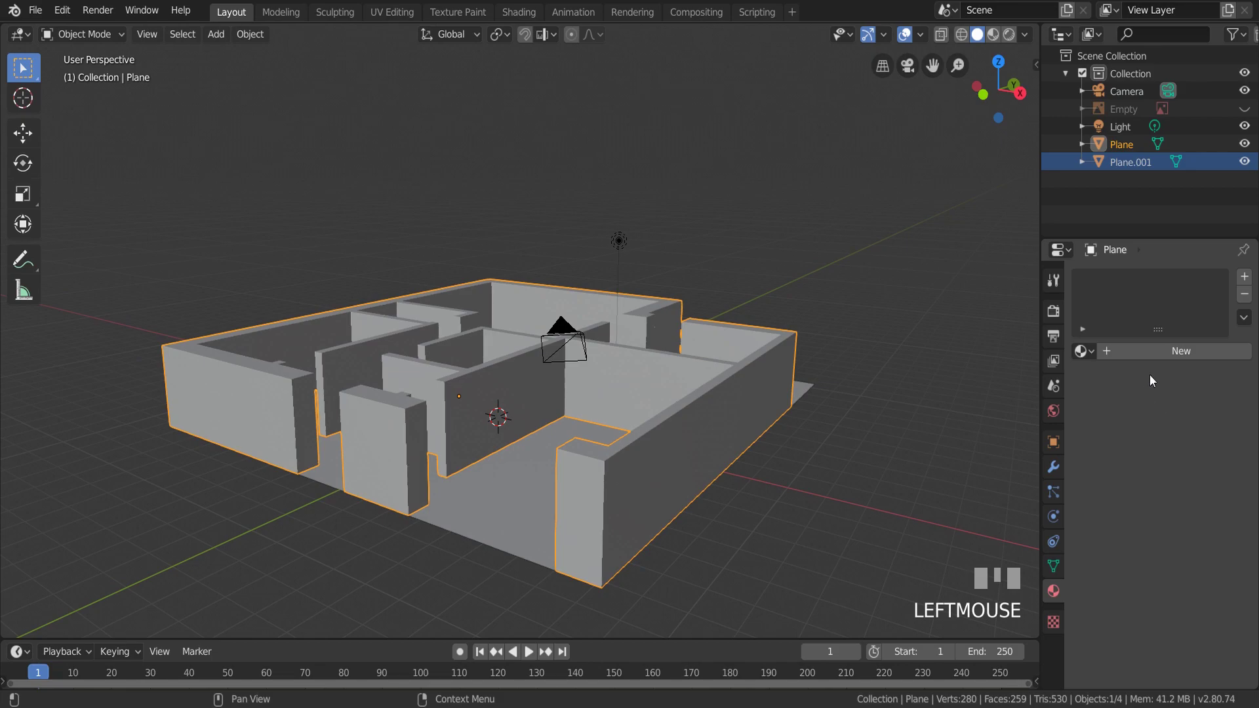
click(1161, 354)
click(1195, 529)
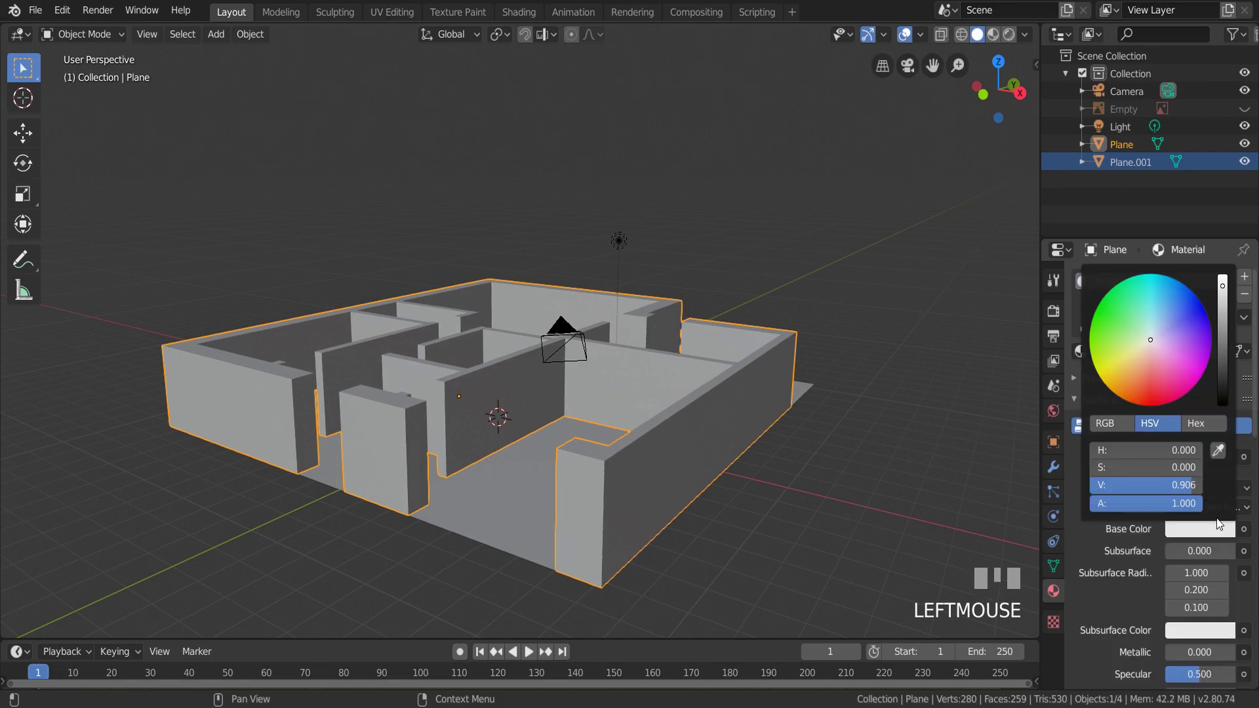
click(1141, 327)
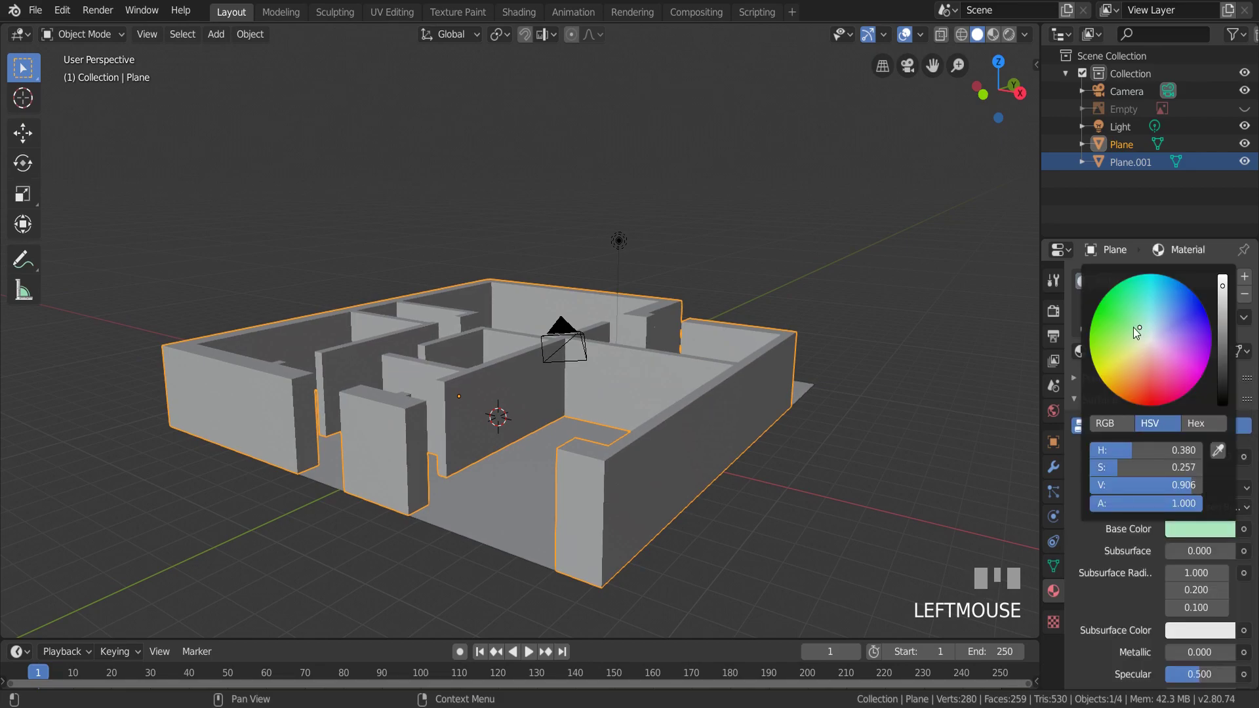
click(1010, 34)
middle_drag(871, 261, 882, 371)
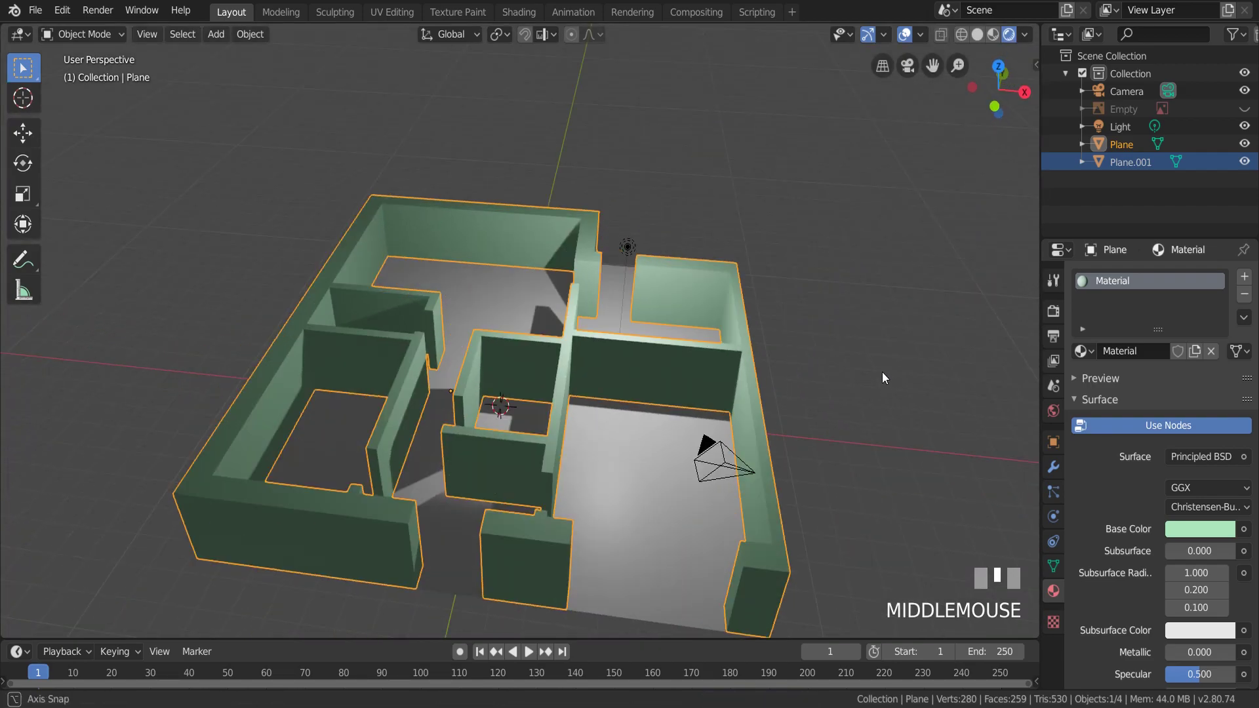
- Give Plane.001 a new material using the seamless dark wood image texture from Desktop
click(1143, 351)
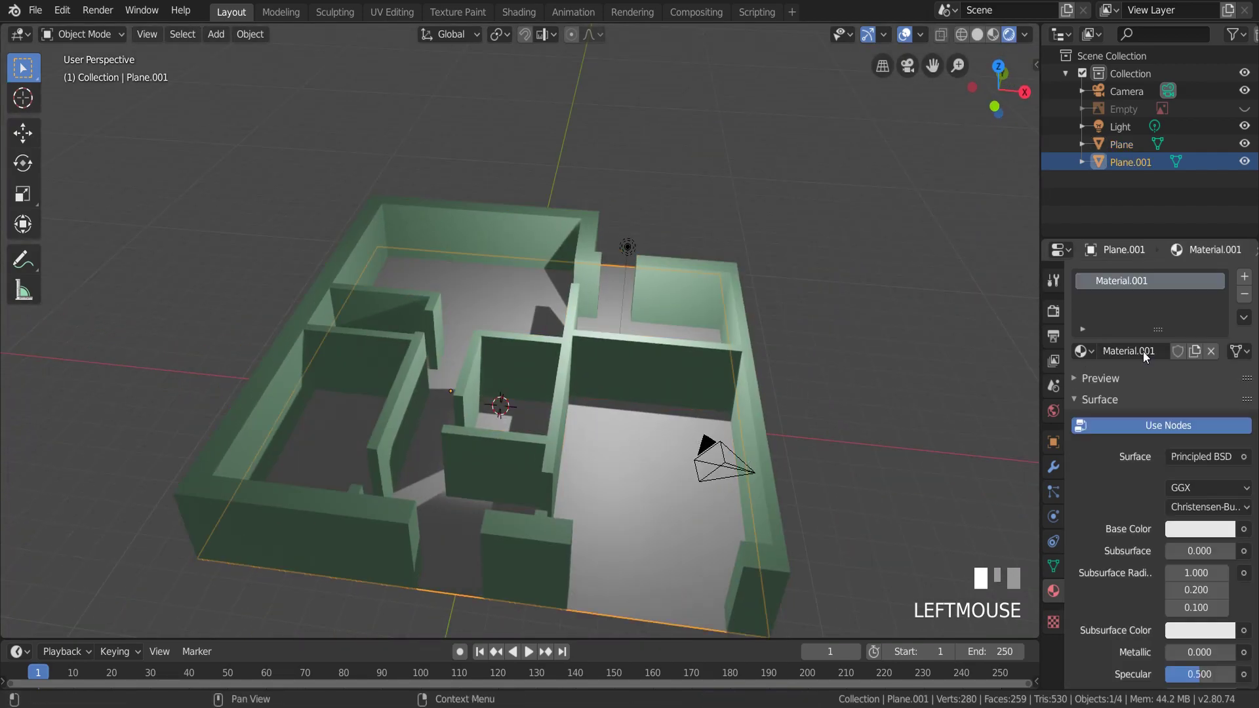
click(1244, 530)
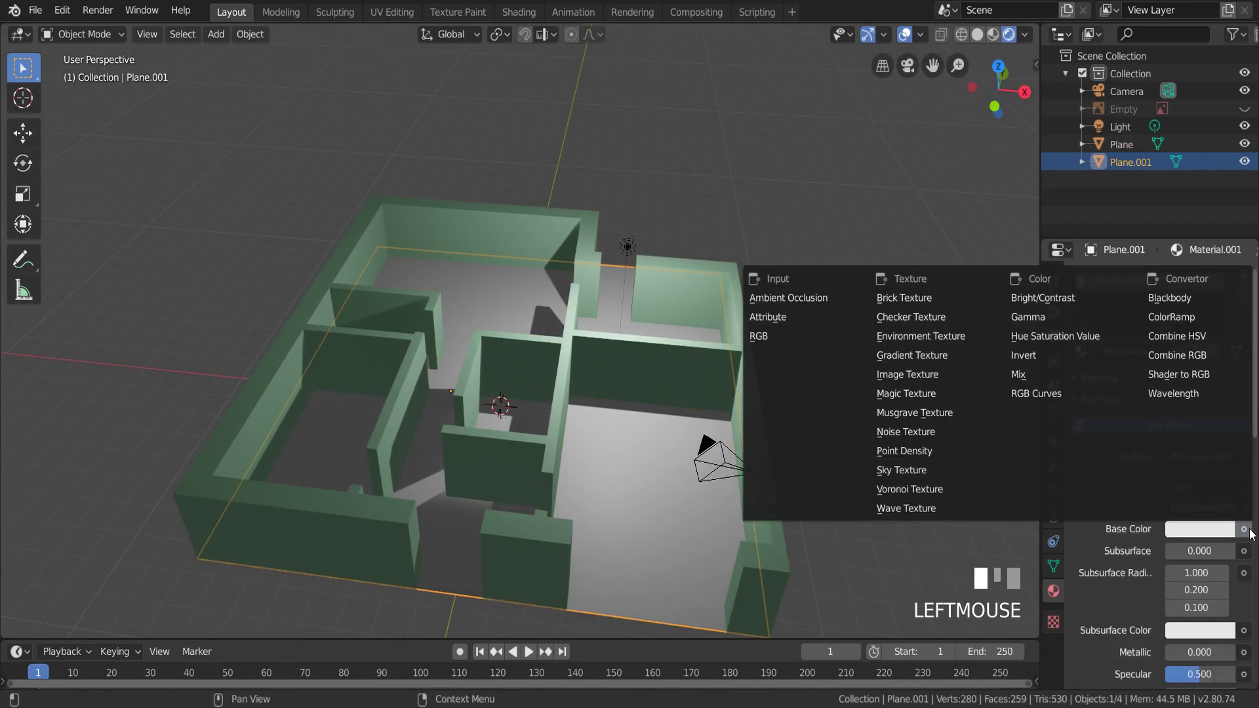
click(935, 370)
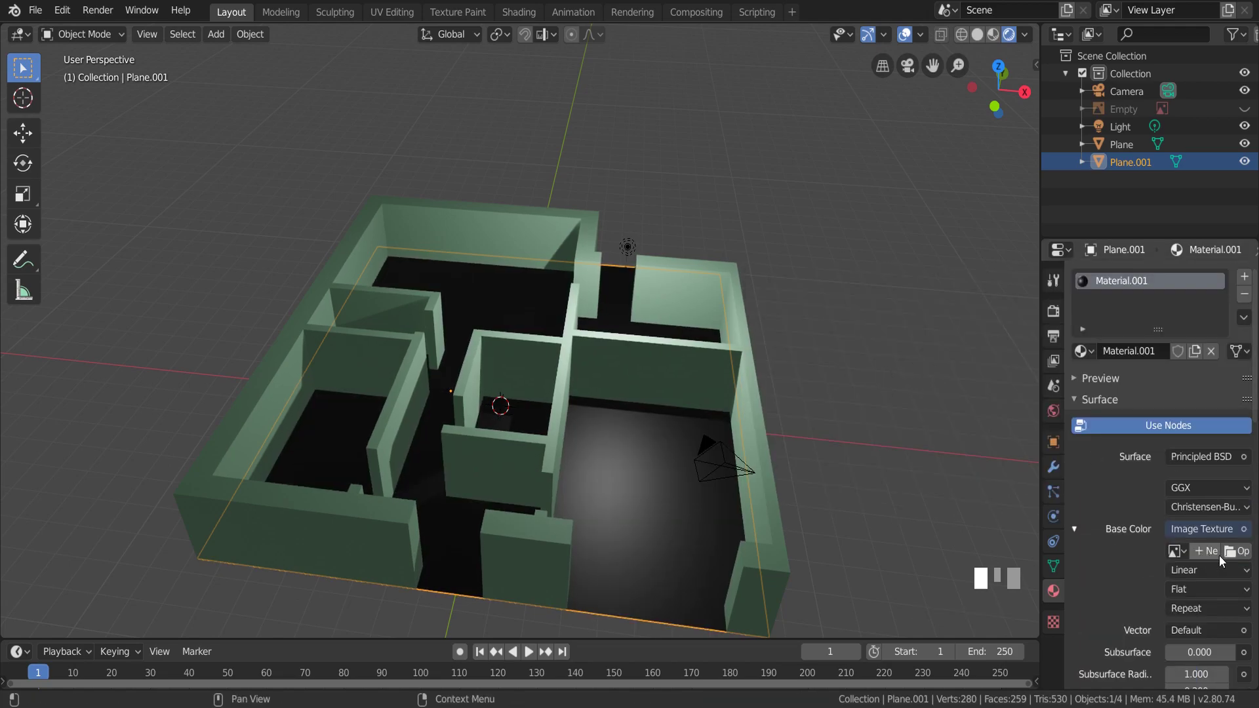
click(1236, 552)
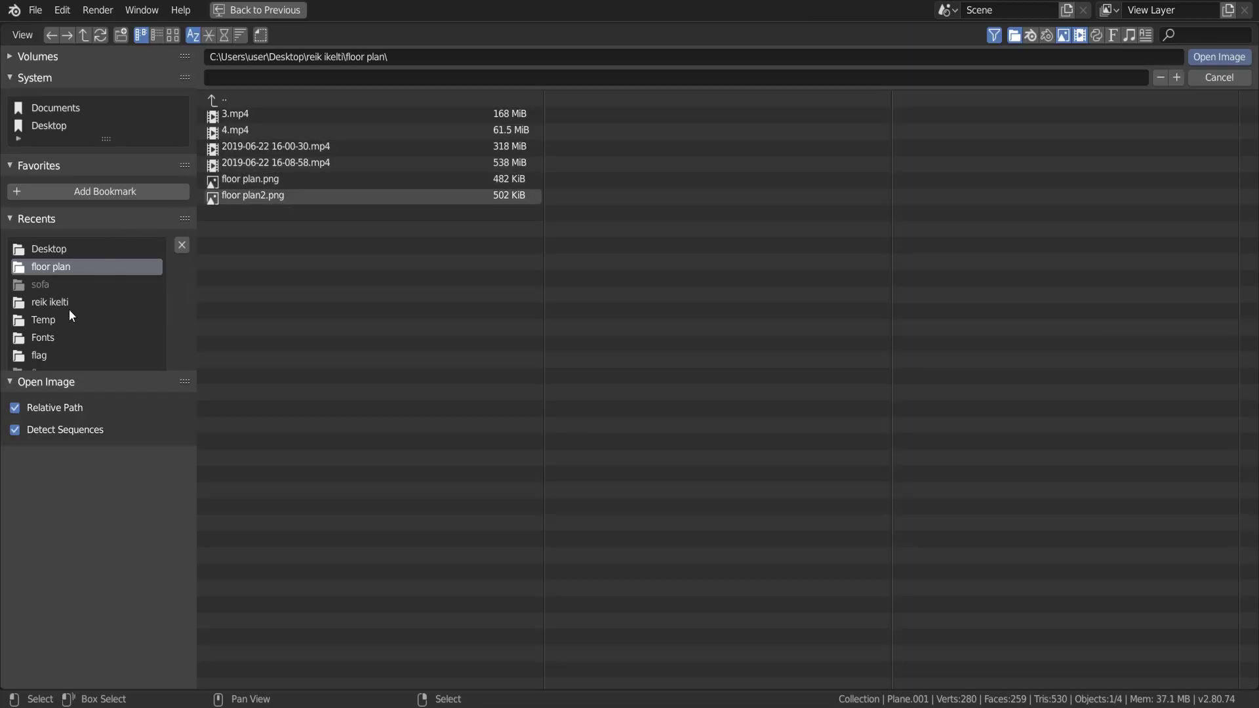
click(49, 126)
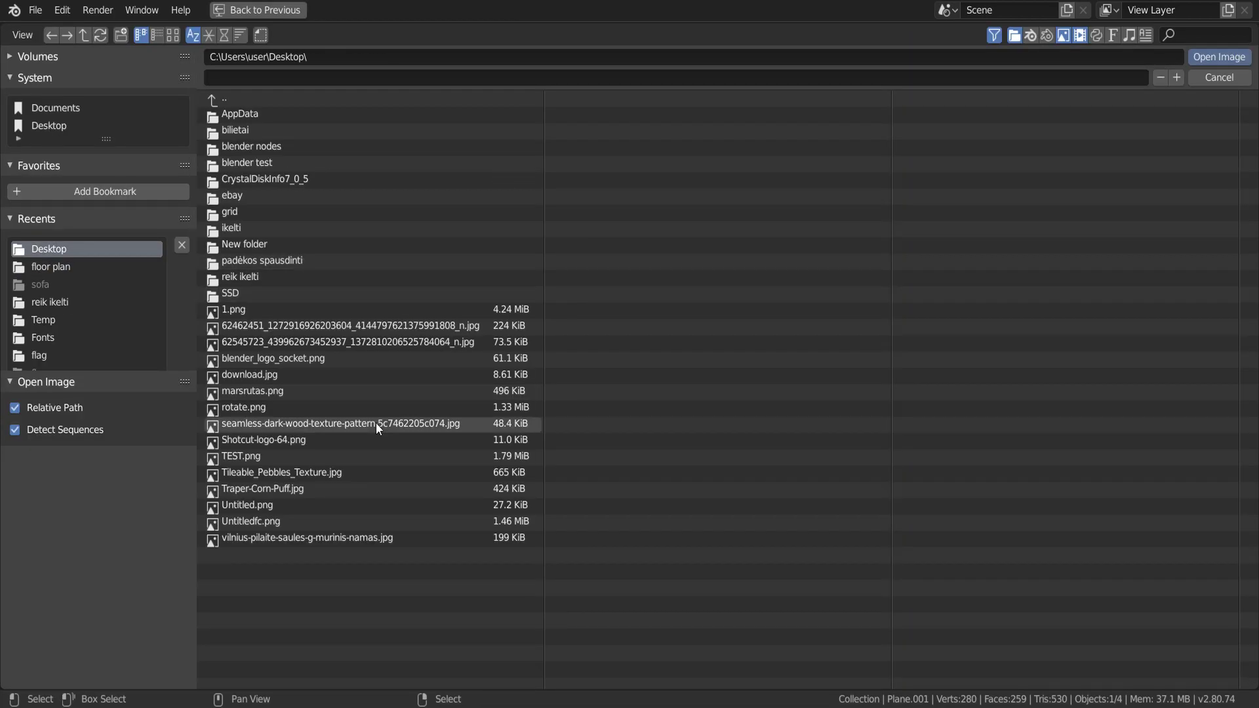
double_click(376, 423)
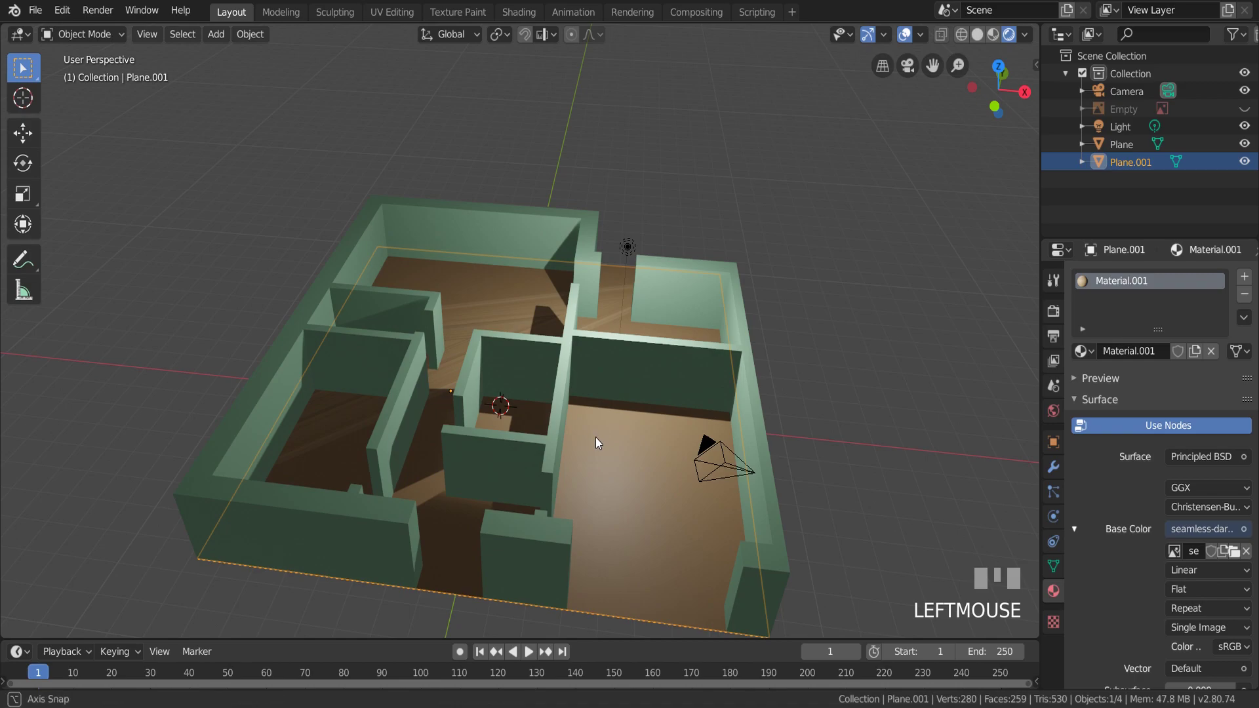
middle_drag(595, 438, 618, 420)
right_click(619, 421)
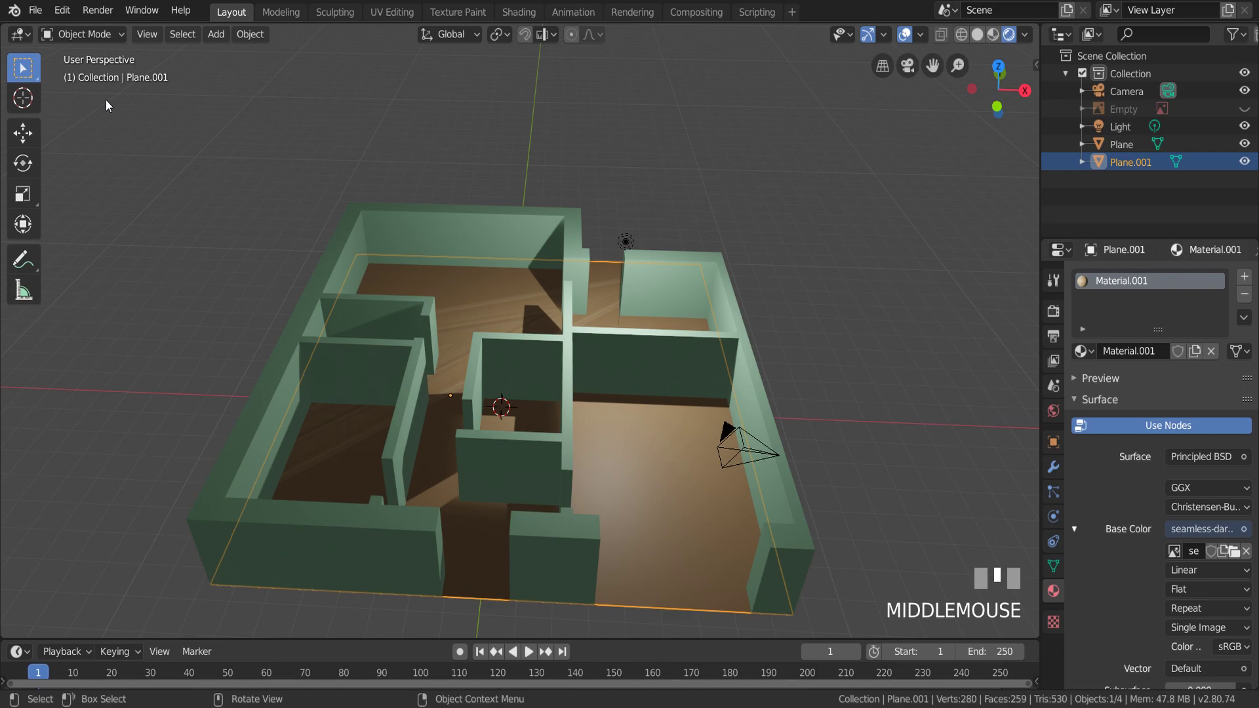
- Switch Plane.001 to Edit Mode, select its floor face, and show the UV Unwrap Faces option
click(97, 40)
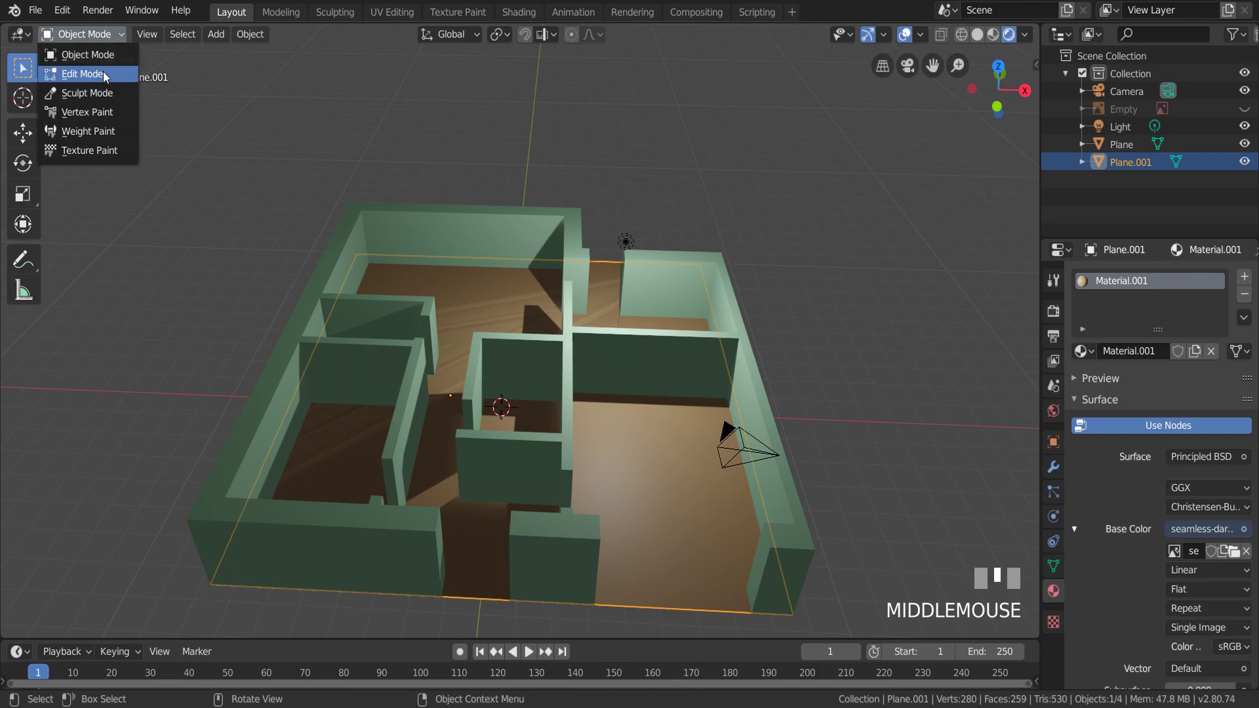
click(104, 74)
click(630, 469)
right_click(630, 469)
mouse_move(575, 468)
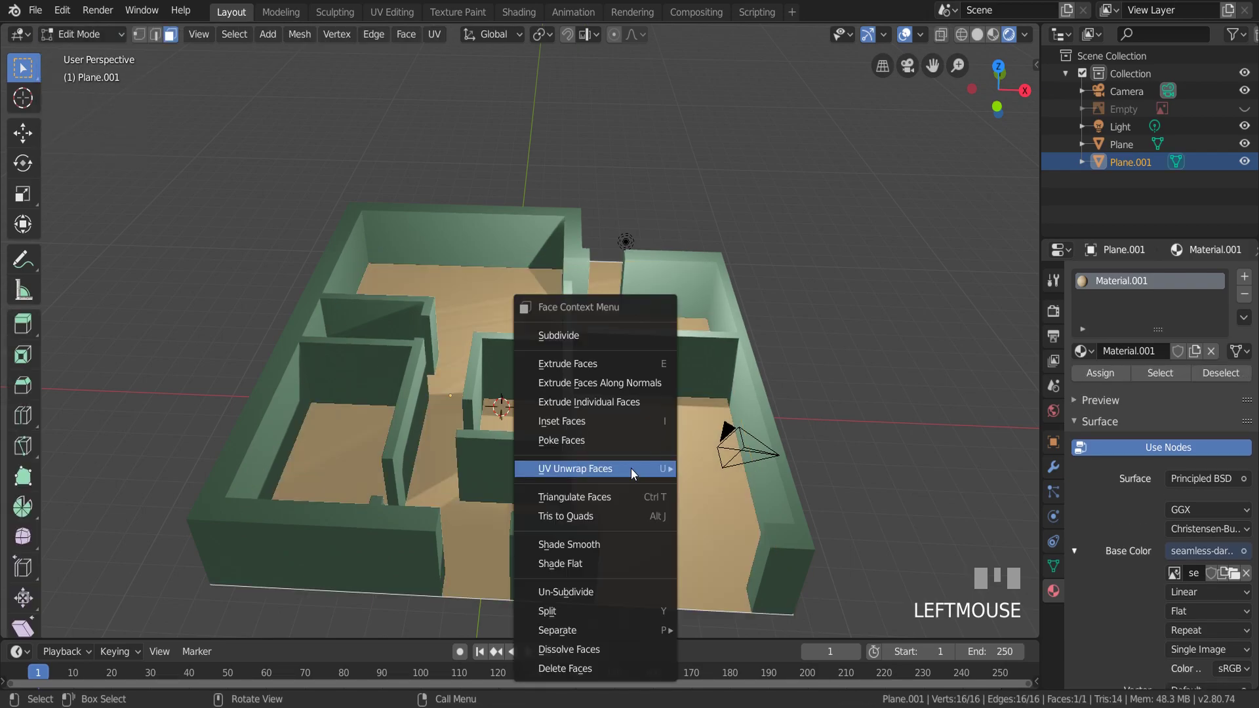